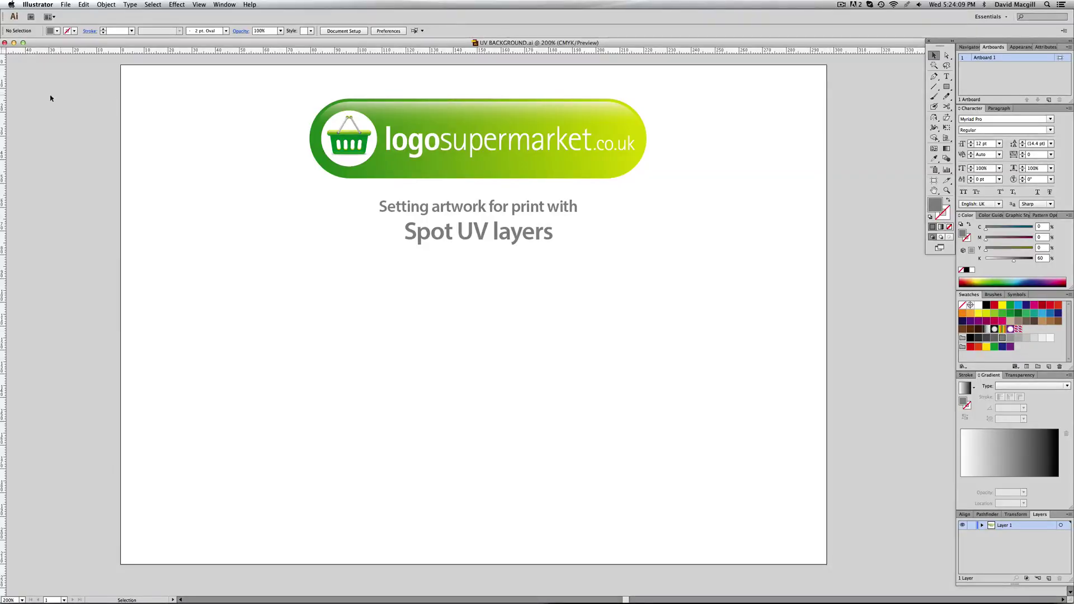
# Minimise the UV BACKGROUND.ai title-card window to bring CC LS DM.ai forward
pyautogui.click(15, 42)
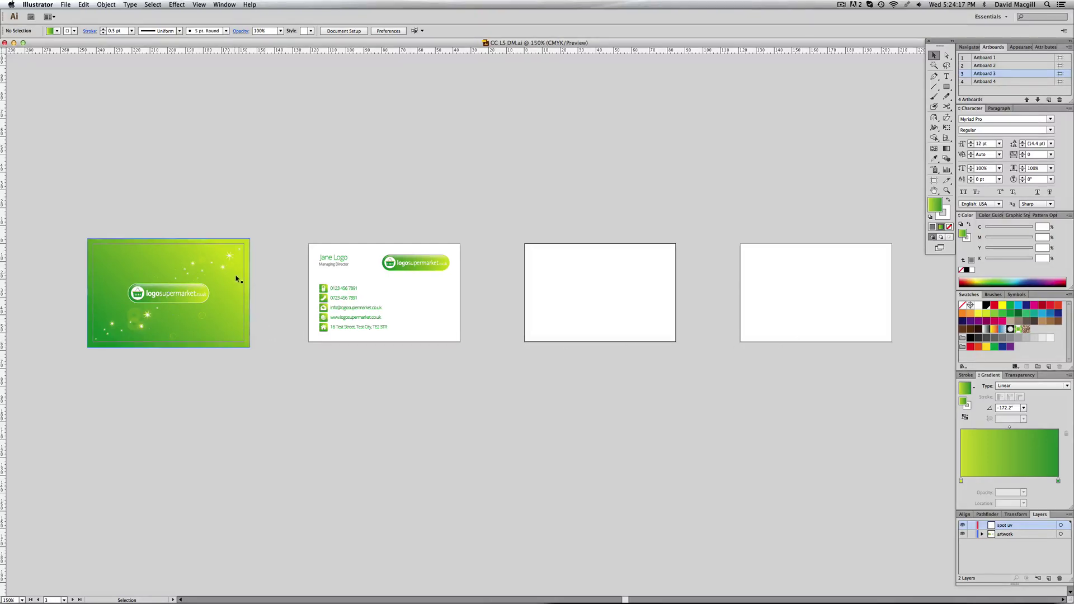
pyautogui.click(66, 8)
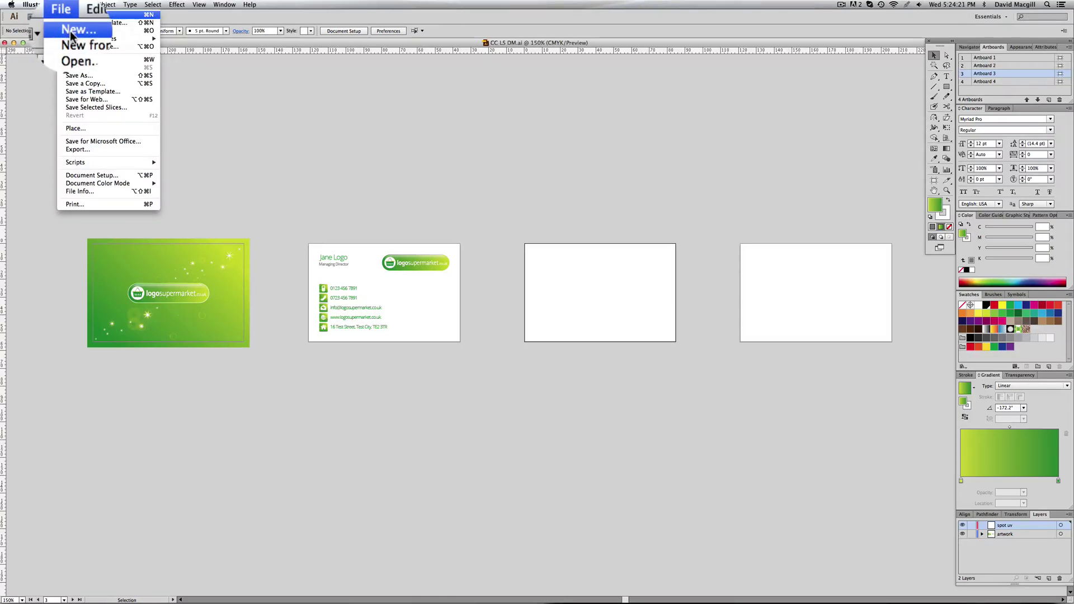
pyautogui.click(68, 31)
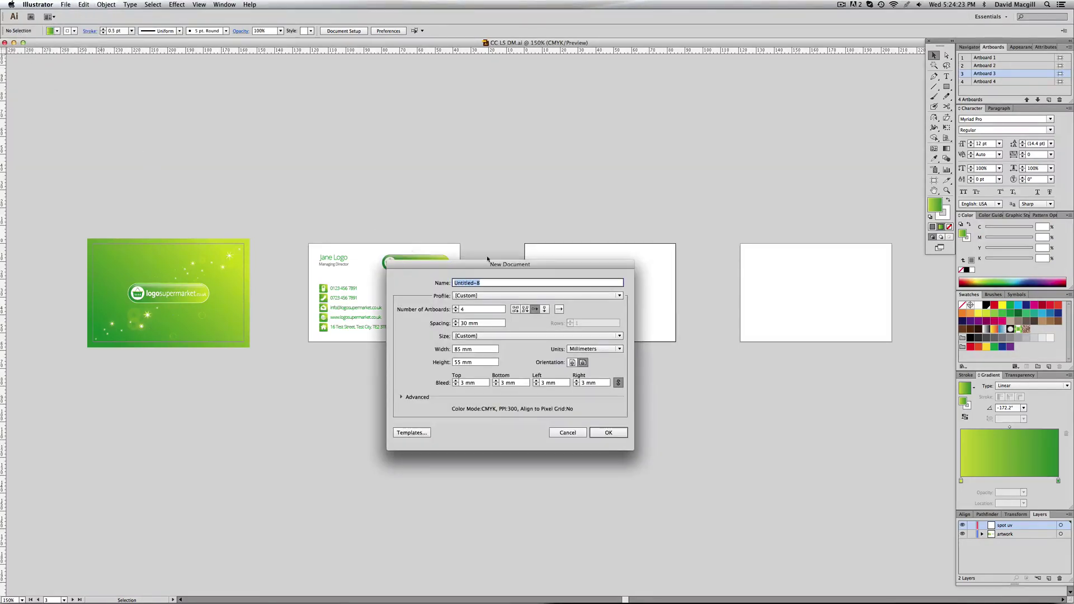
pyautogui.moveTo(447, 342); pyautogui.dragTo(421, 235)
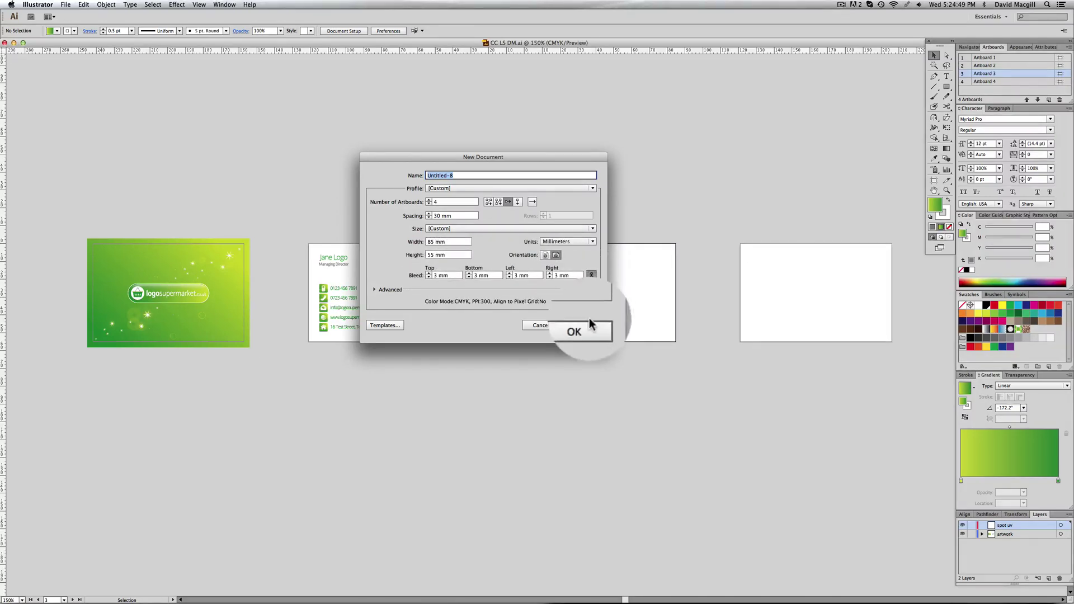
pyautogui.click(537, 325)
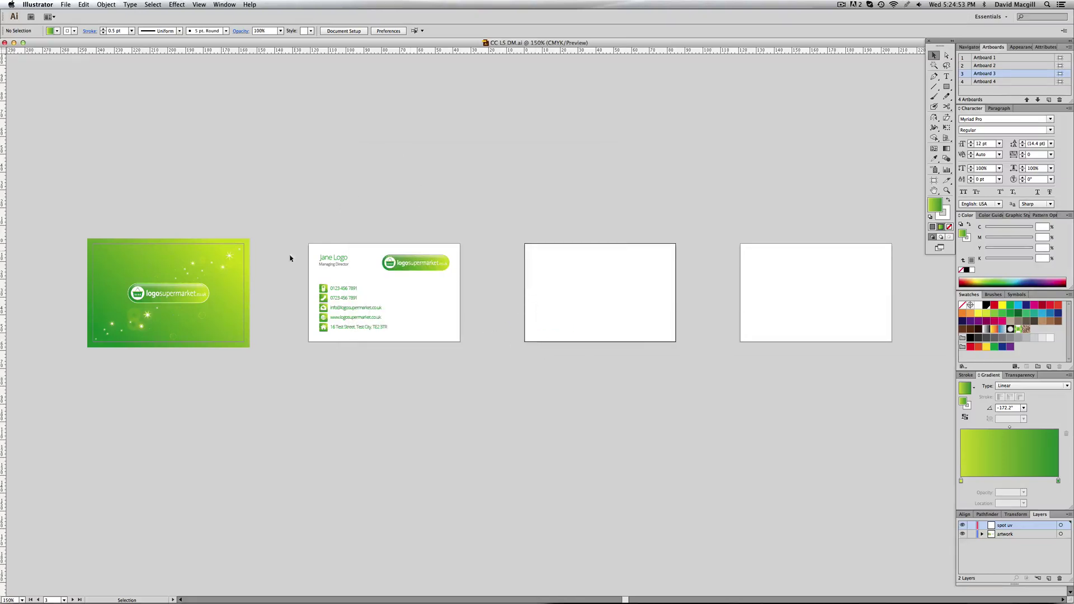
# Zoom in on the green front card and show its guides and bleed lines
pyautogui.press('z')
pyautogui.click(353, 284)
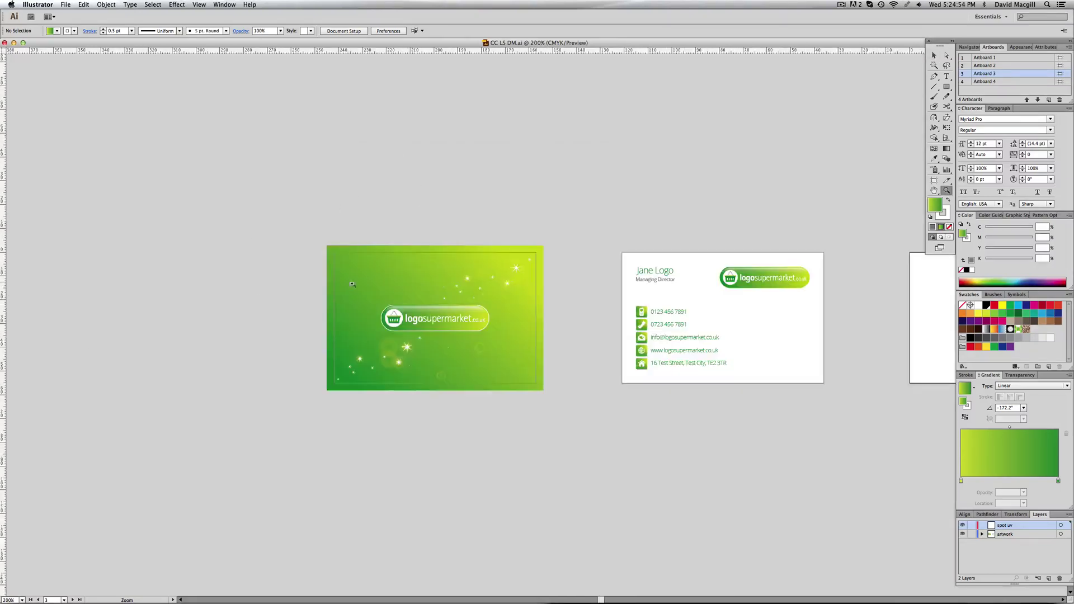
pyautogui.click(510, 336)
pyautogui.press('v')
pyautogui.click(560, 323)
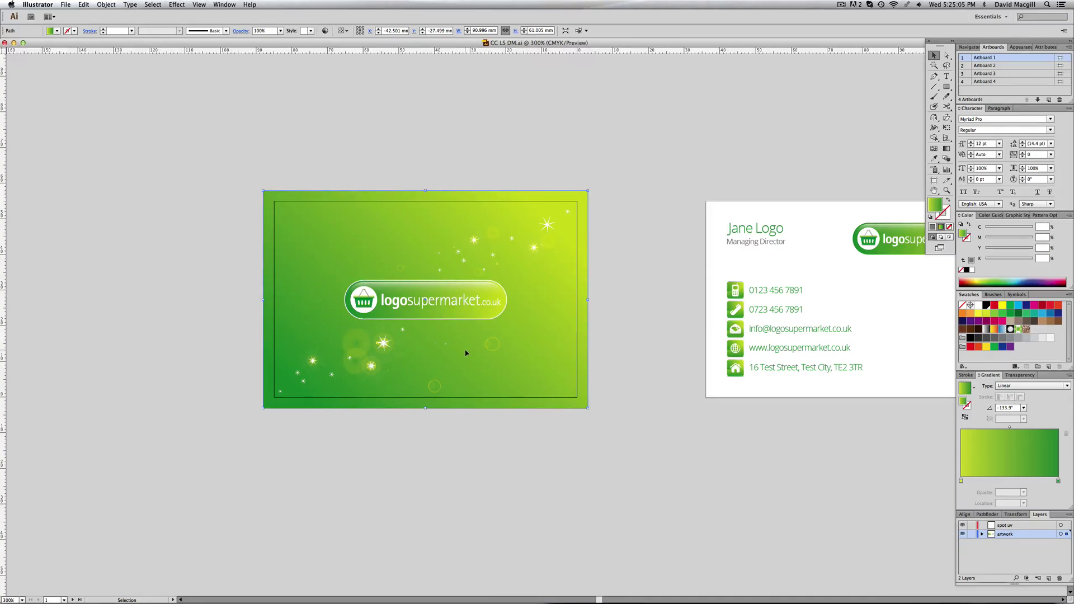
pyautogui.press('super+semicolon')
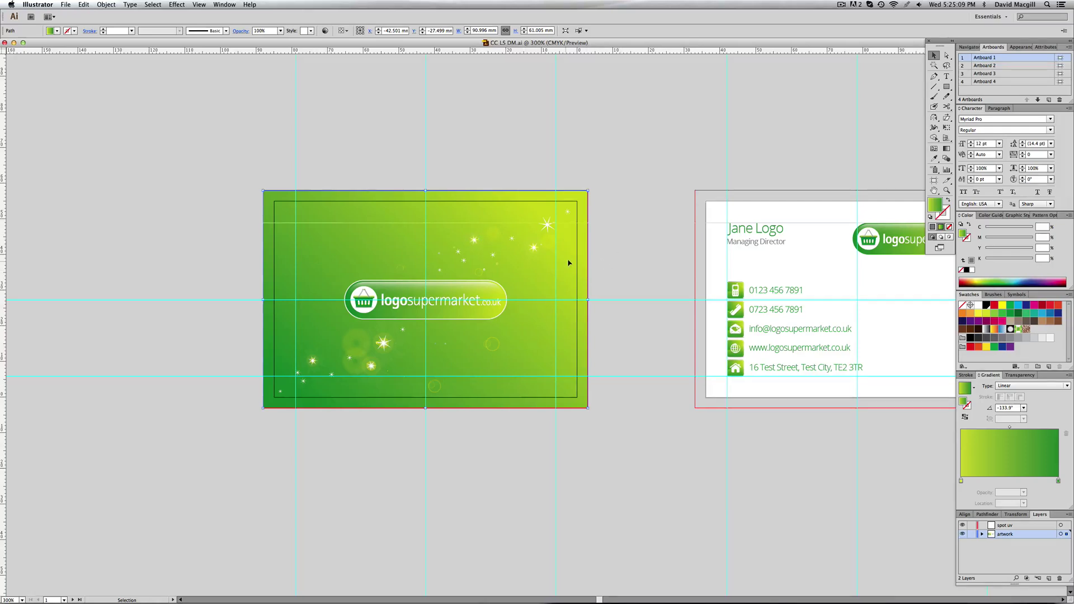
# Turn the rulers back on and pull a vertical guide from the left ruler onto the canvas
pyautogui.click(171, 234)
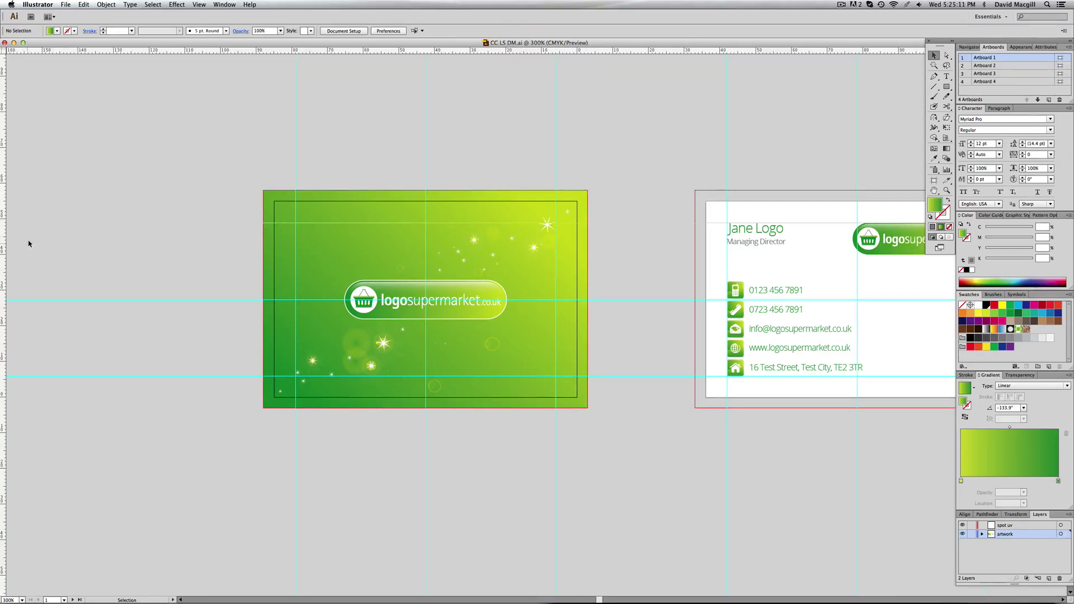
pyautogui.press('super+r')
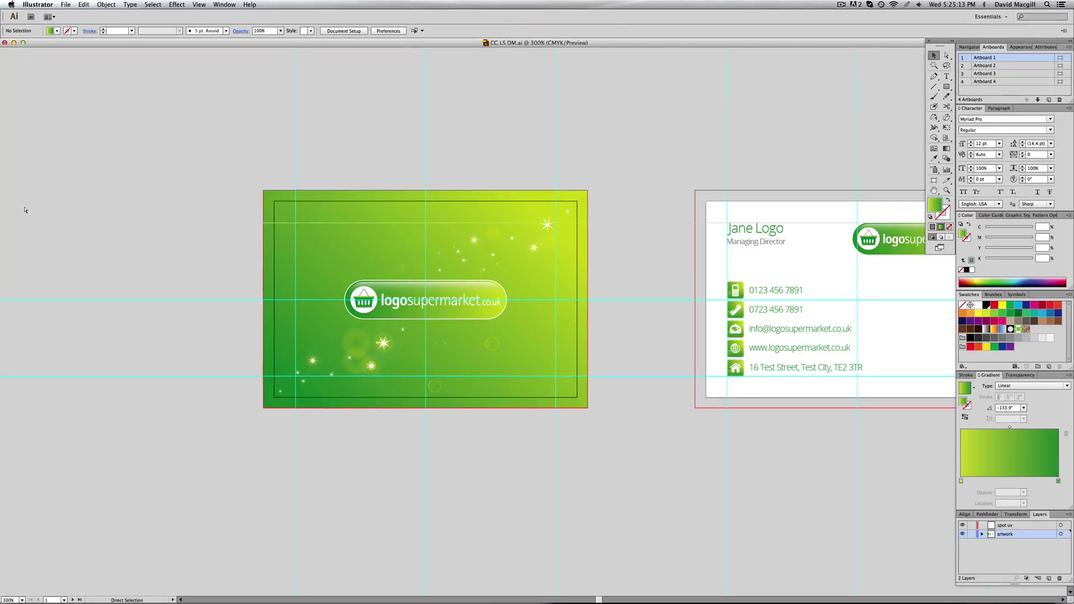
pyautogui.press('super+r')
pyautogui.press('super+r')
pyautogui.press('super+r')
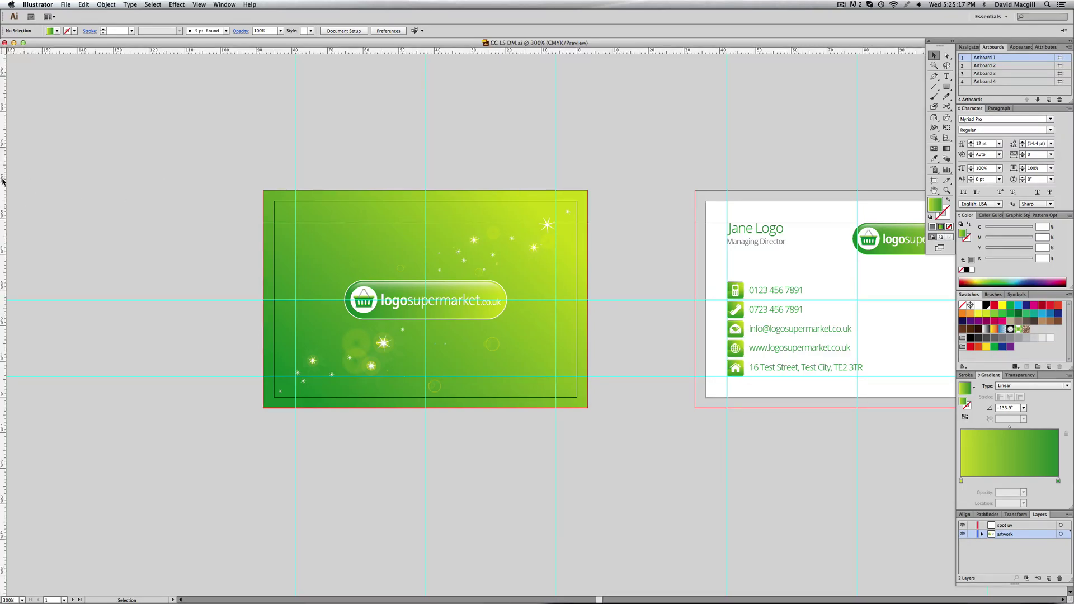
pyautogui.moveTo(3, 182); pyautogui.dragTo(296, 212)
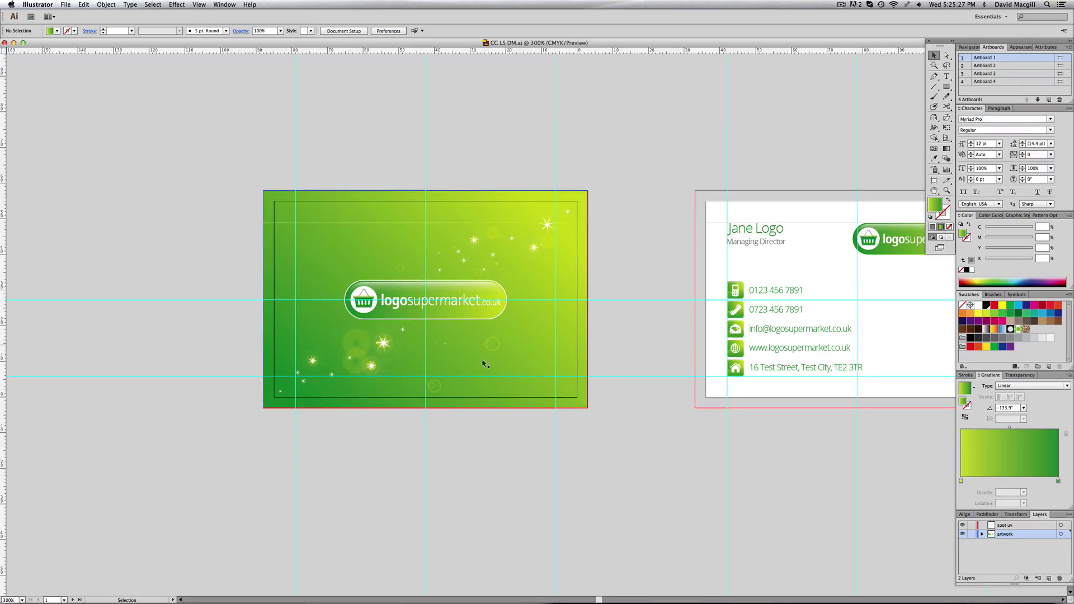
# Pan across the cards, make the artwork layer visible again and step to Artboard 3
pyautogui.hscroll(8, 609, 327)
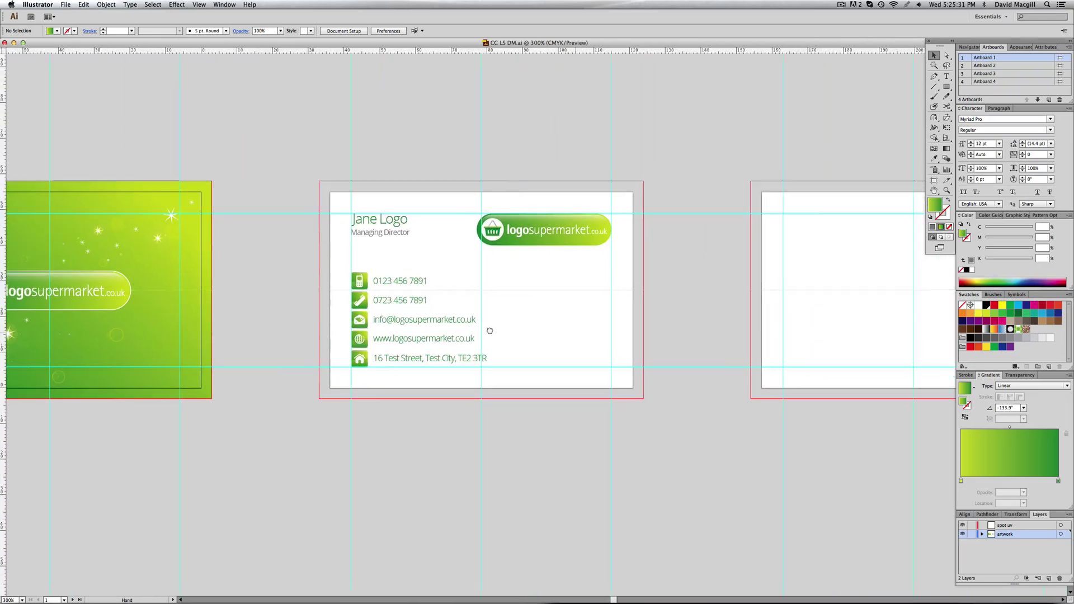
pyautogui.hscroll(9, 571, 311)
pyautogui.hscroll(6, 777, 314)
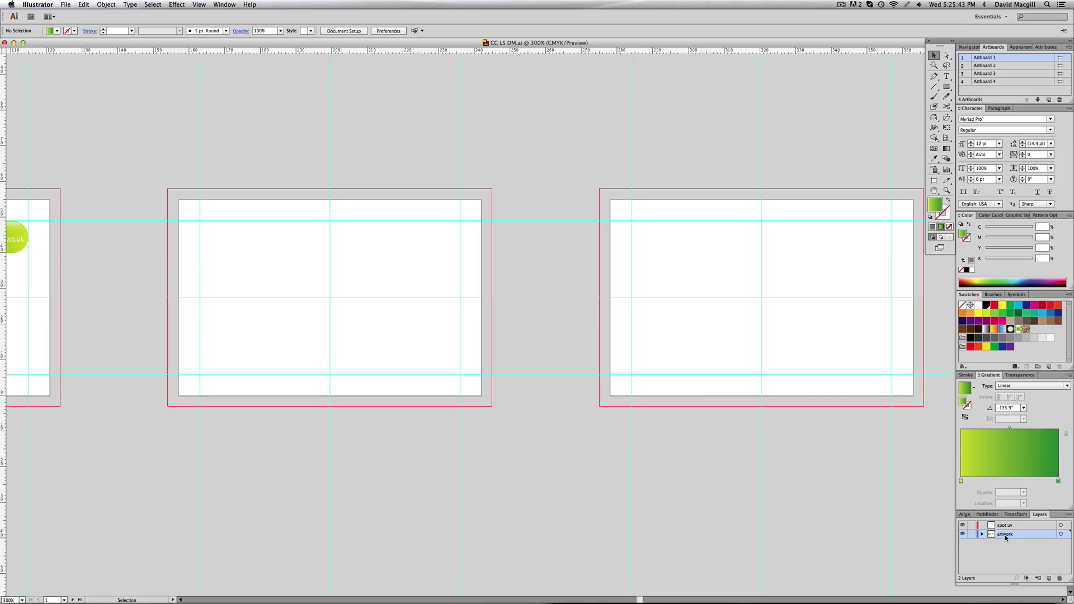
pyautogui.moveTo(346, 360); pyautogui.dragTo(568, 358)
pyautogui.moveTo(280, 356); pyautogui.dragTo(623, 354)
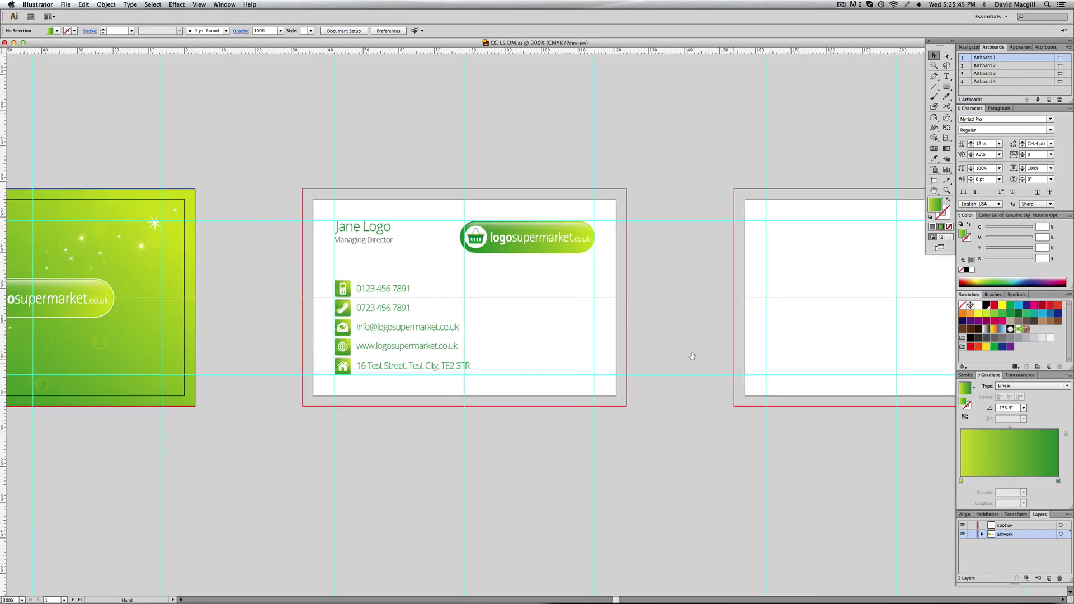
pyautogui.moveTo(261, 379); pyautogui.dragTo(496, 386)
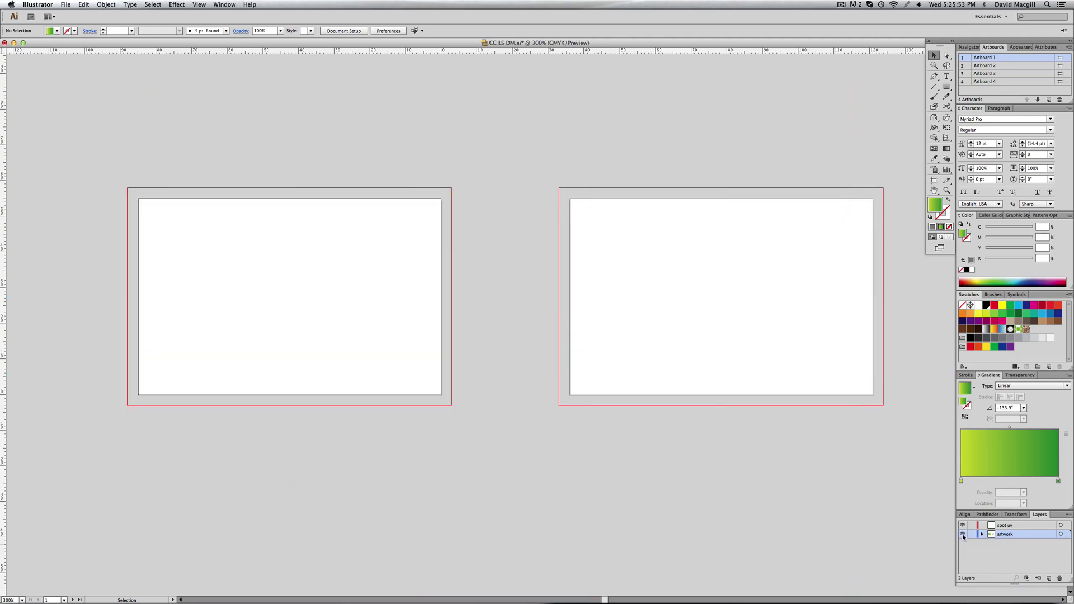
pyautogui.click(962, 534)
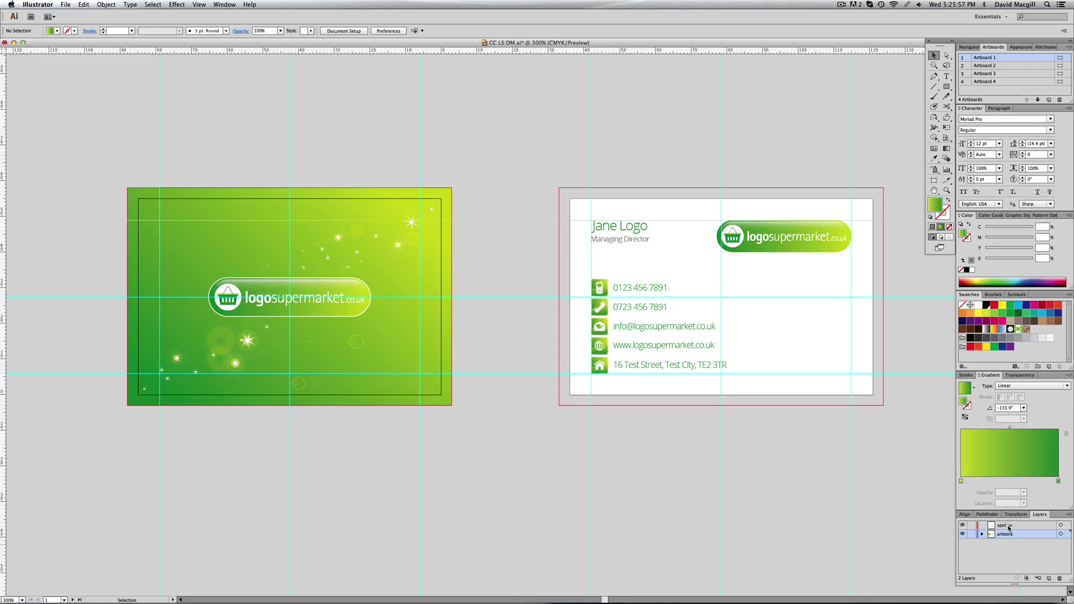
pyautogui.hotkey('shift', 'pagedown')
pyautogui.hotkey('shift', 'pagedown')
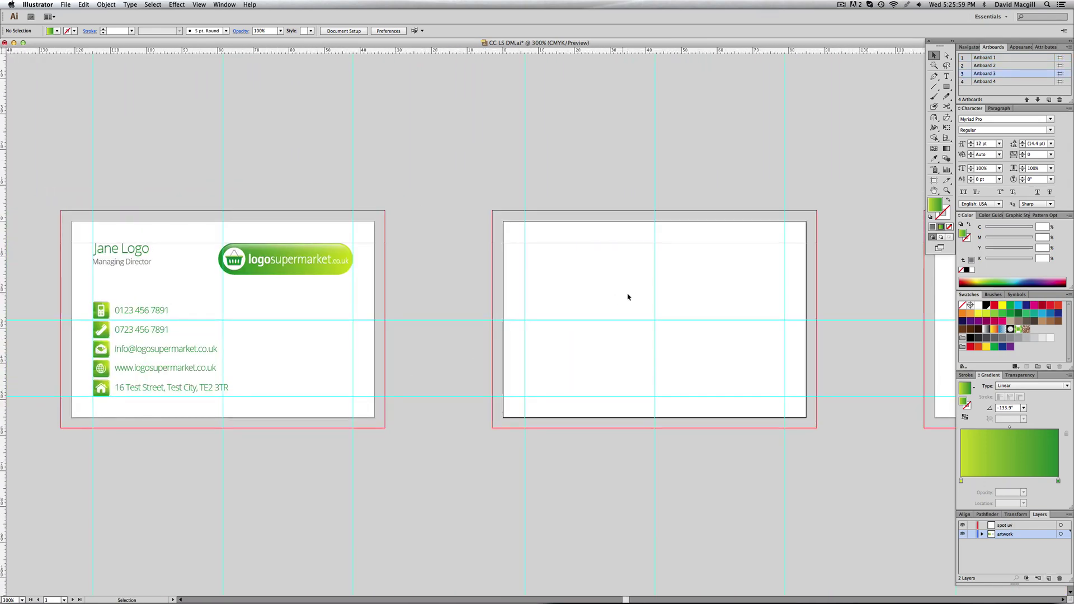
# Draw a test square on the blank third artboard and fill it with the spot UV black
pyautogui.click(946, 87)
pyautogui.moveTo(617, 274); pyautogui.dragTo(693, 341)
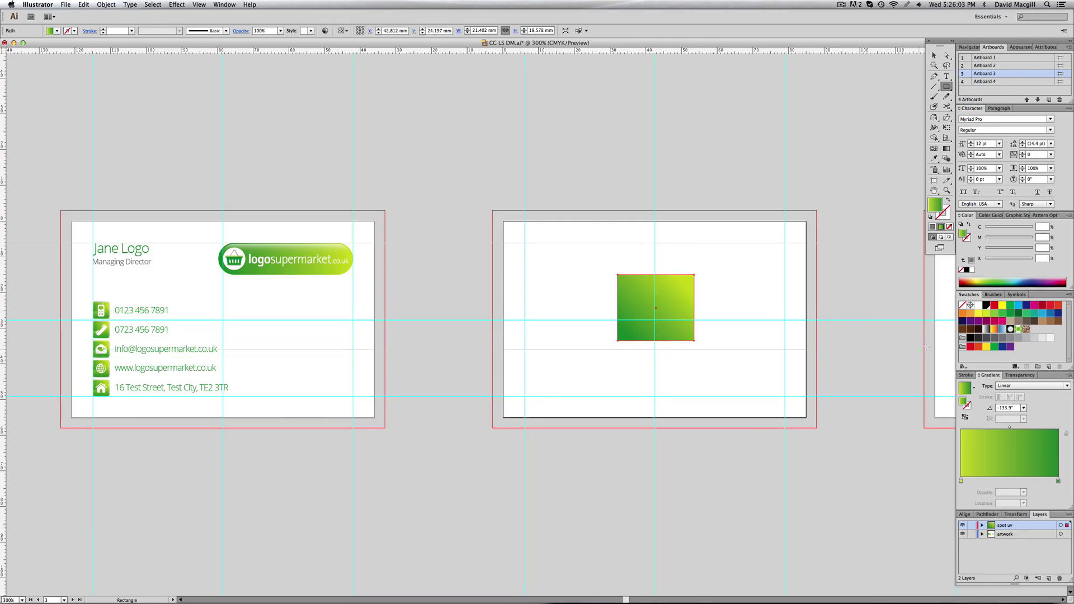
pyautogui.press('v')
pyautogui.click(987, 306)
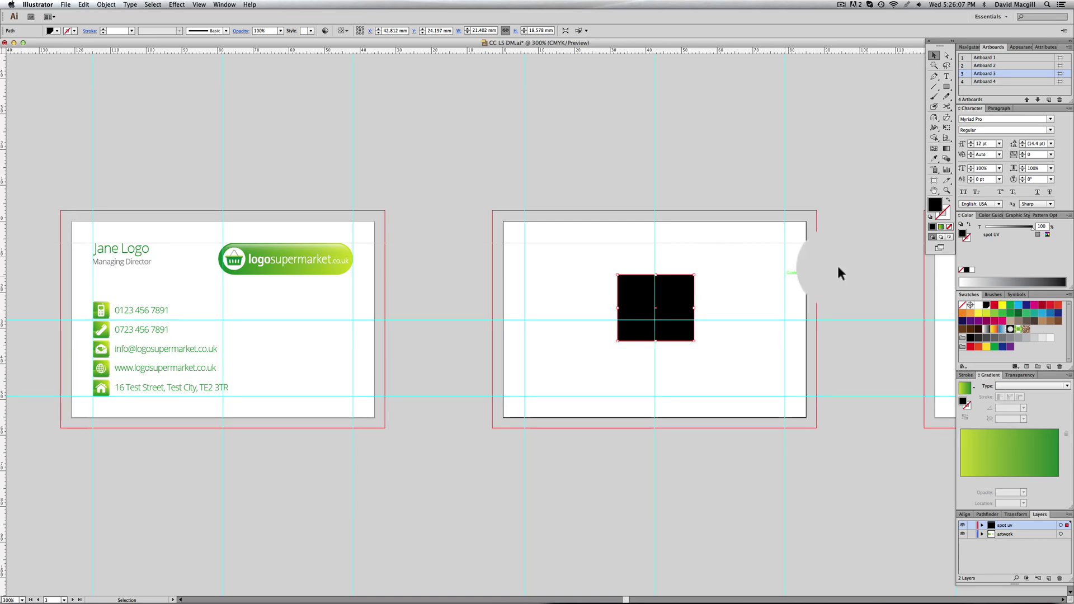
pyautogui.click(1026, 235)
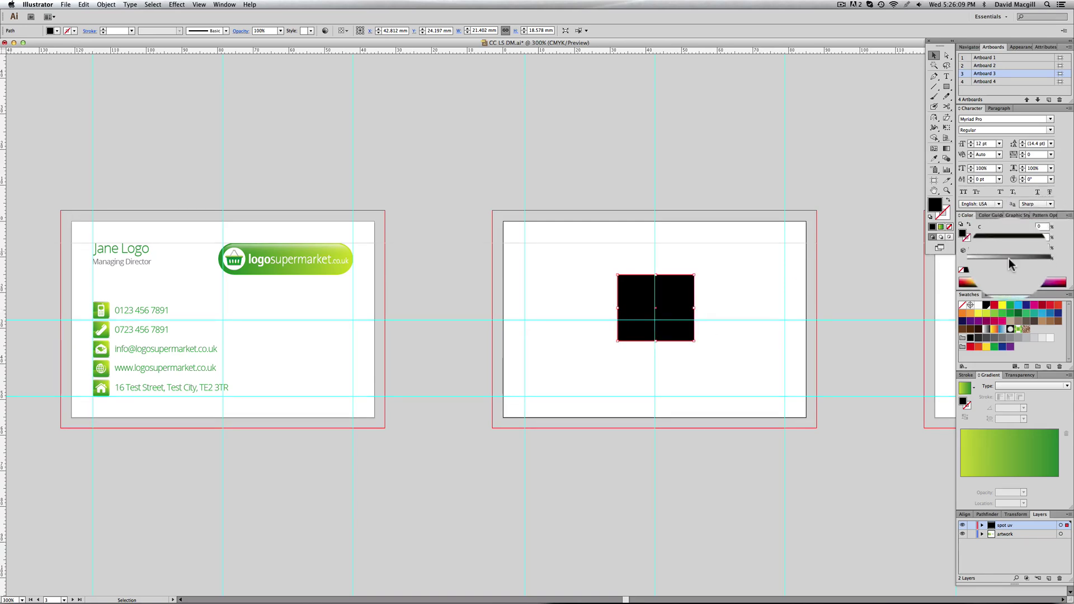
# Inspect the spot UV swatch settings and confirm them unchanged
pyautogui.doubleClick(986, 306)
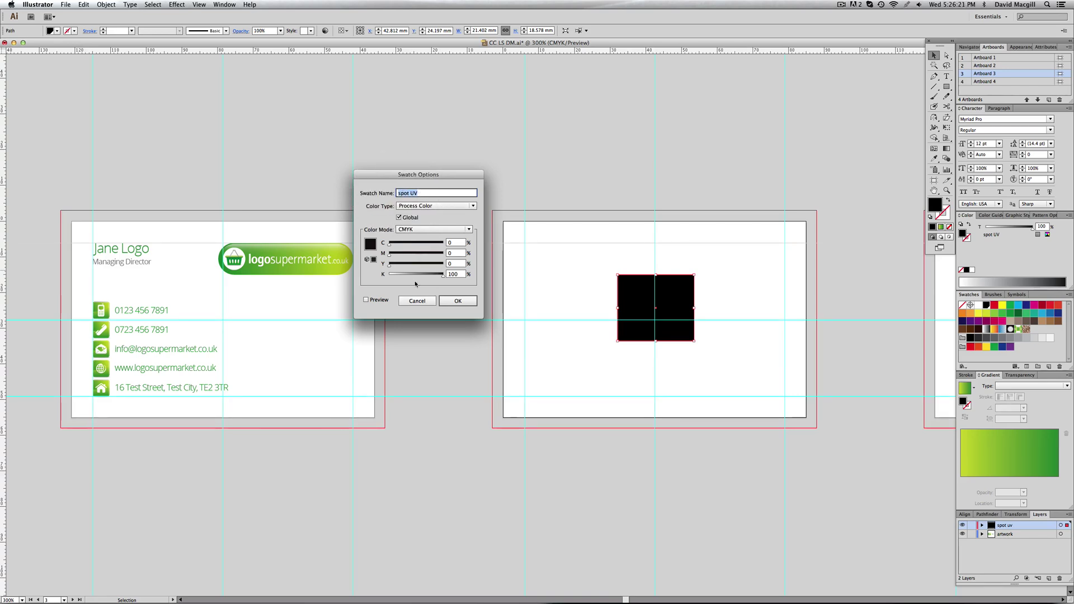
pyautogui.click(420, 302)
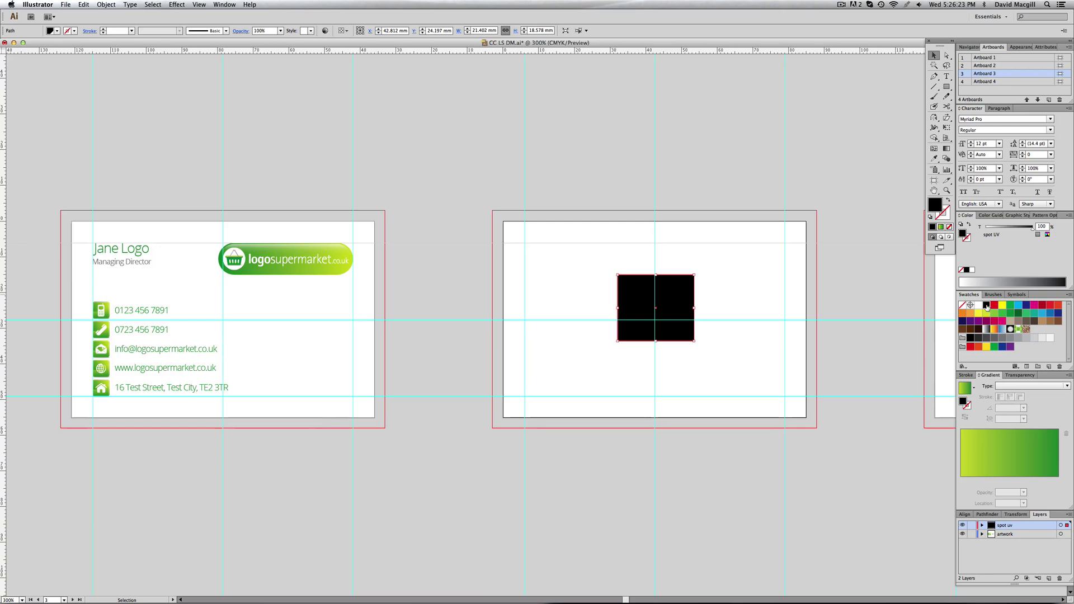
pyautogui.doubleClick(986, 305)
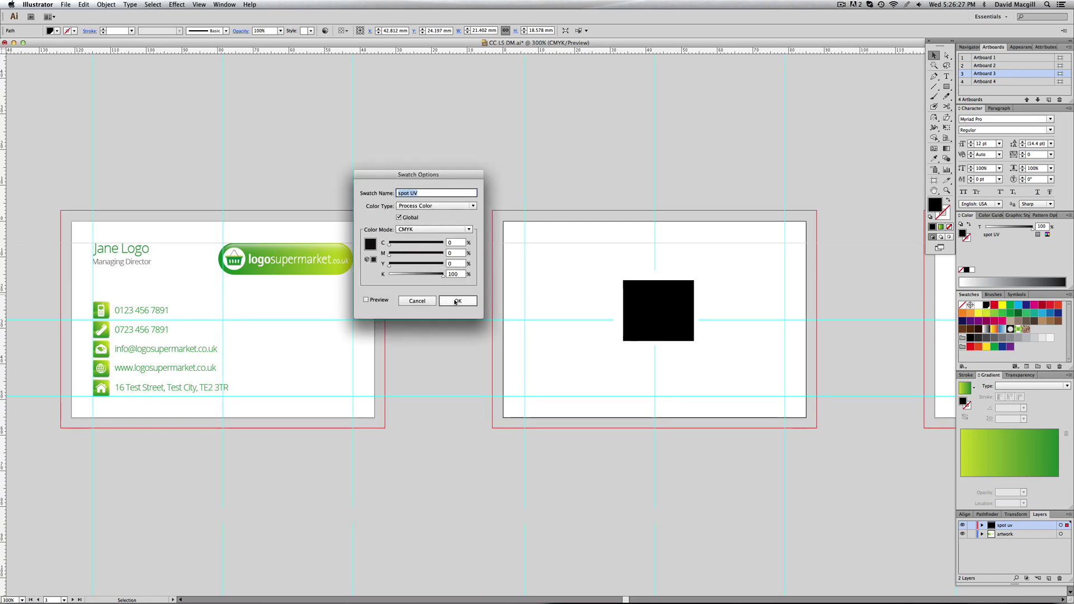
pyautogui.click(457, 301)
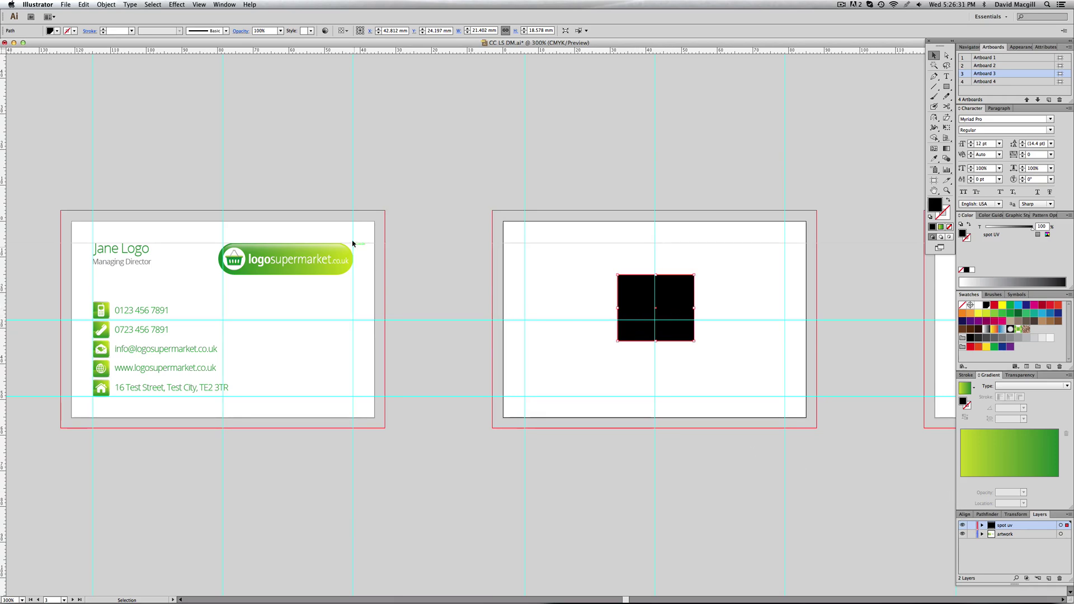
# Select the black test square on the third artboard and delete it
pyautogui.moveTo(361, 232); pyautogui.dragTo(319, 276)
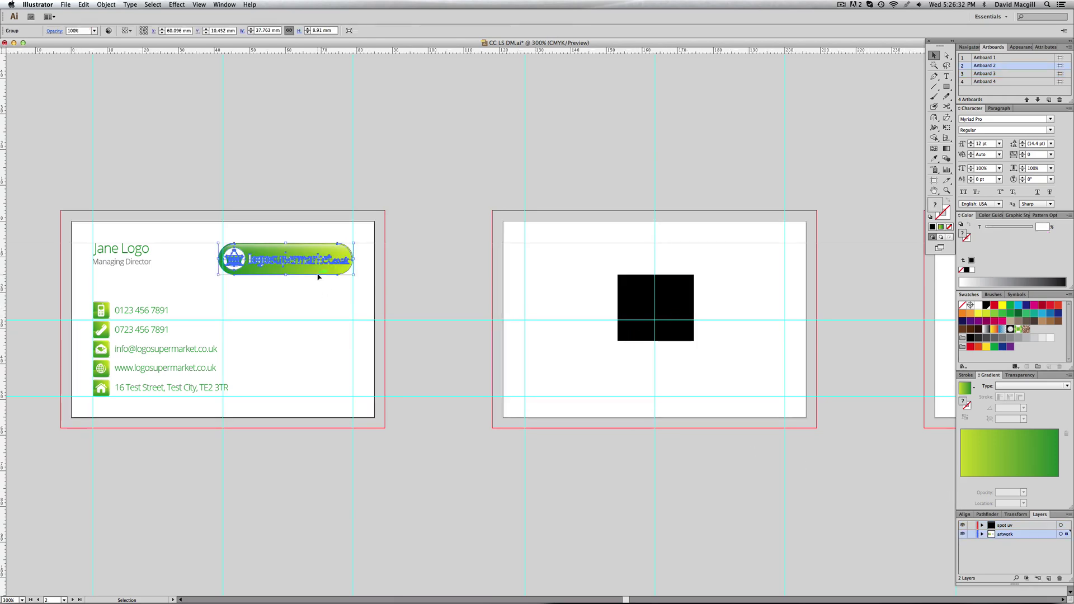
pyautogui.click(653, 334)
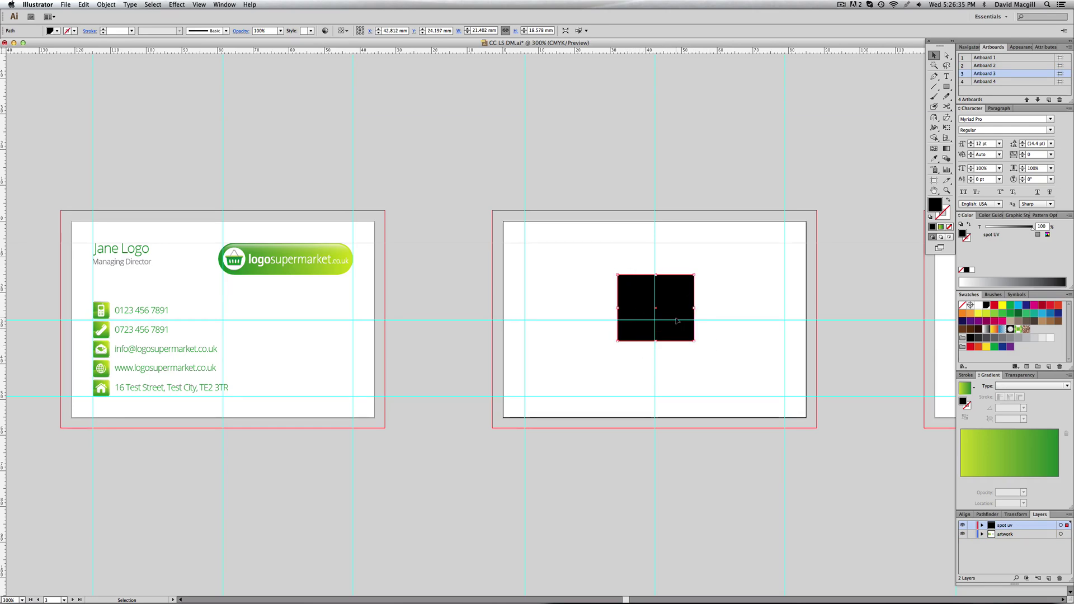
pyautogui.press('Delete')
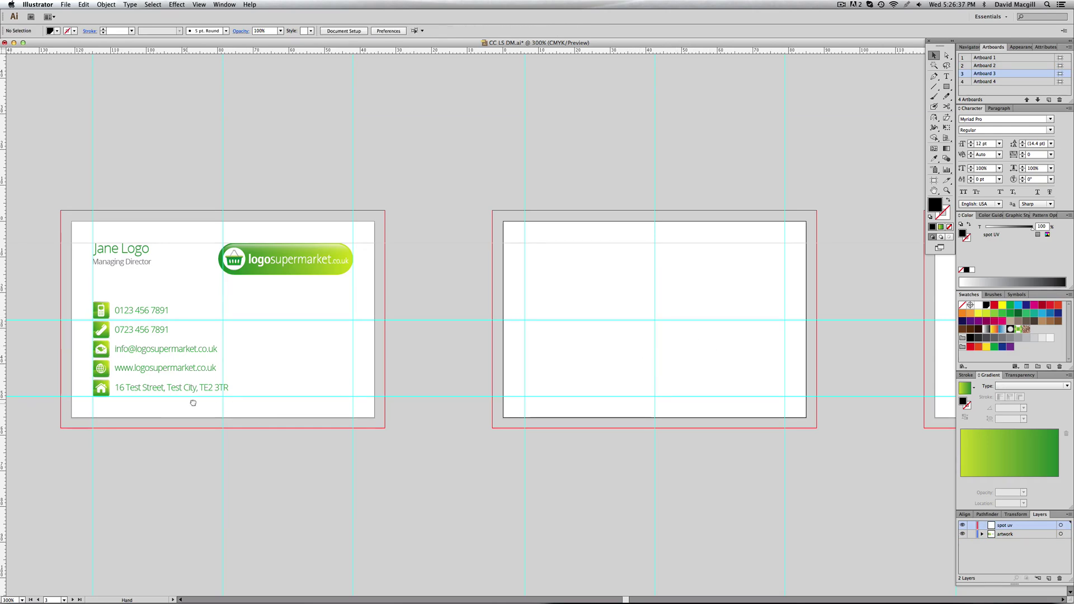
# Copy the logosupermarket logo from the green front card and paste it onto the third artboard
pyautogui.moveTo(215, 401); pyautogui.dragTo(657, 388)
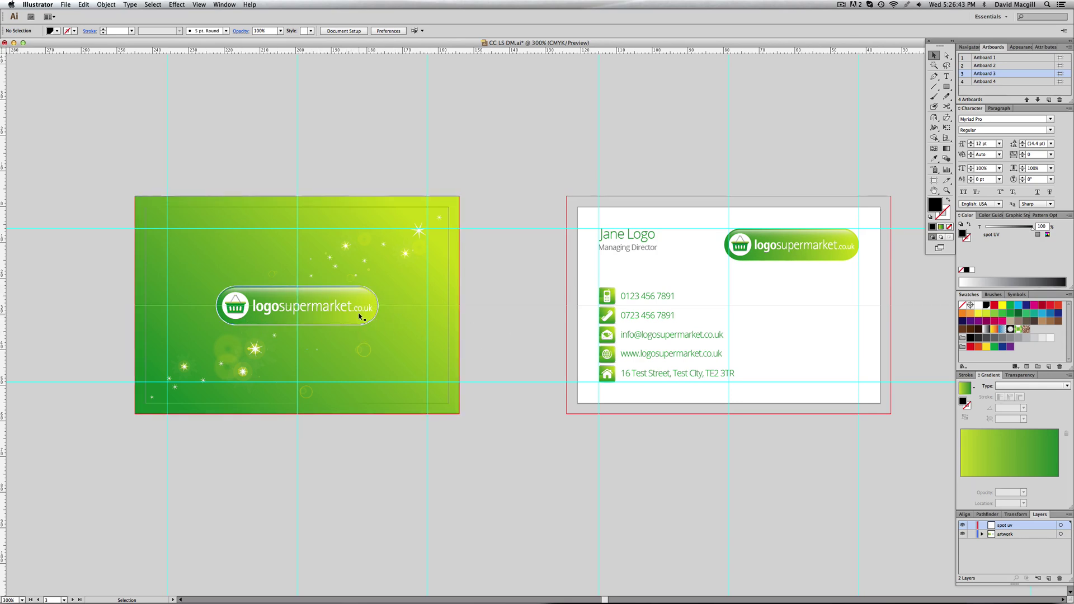
pyautogui.press('z')
pyautogui.keyDown('alt'); pyautogui.click(713, 346); pyautogui.keyUp('alt')
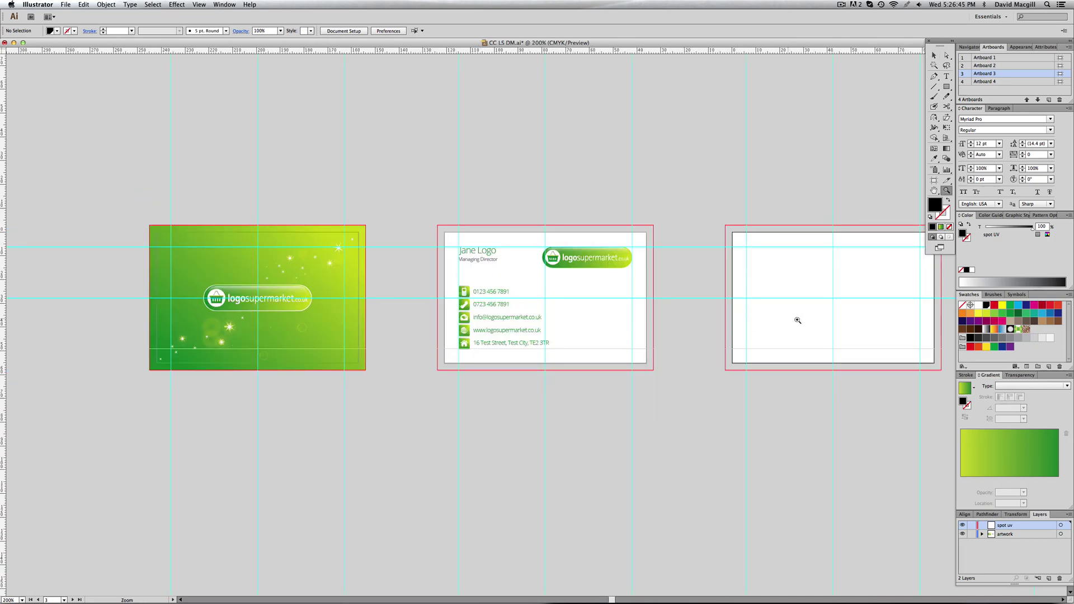
pyautogui.hscroll(3, 760, 330)
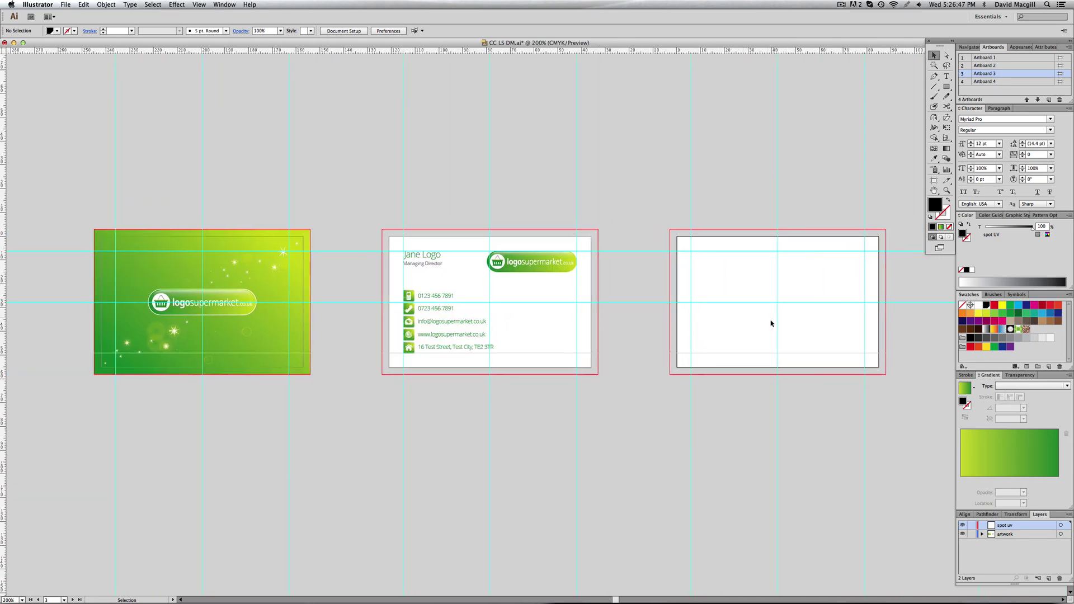
pyautogui.click(235, 315)
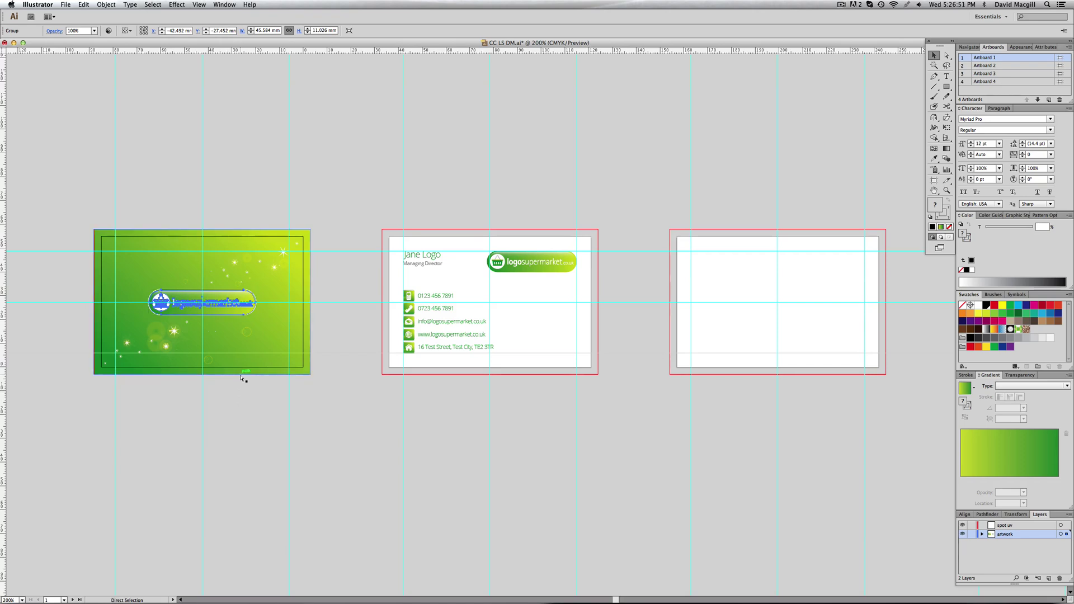
pyautogui.click(743, 334)
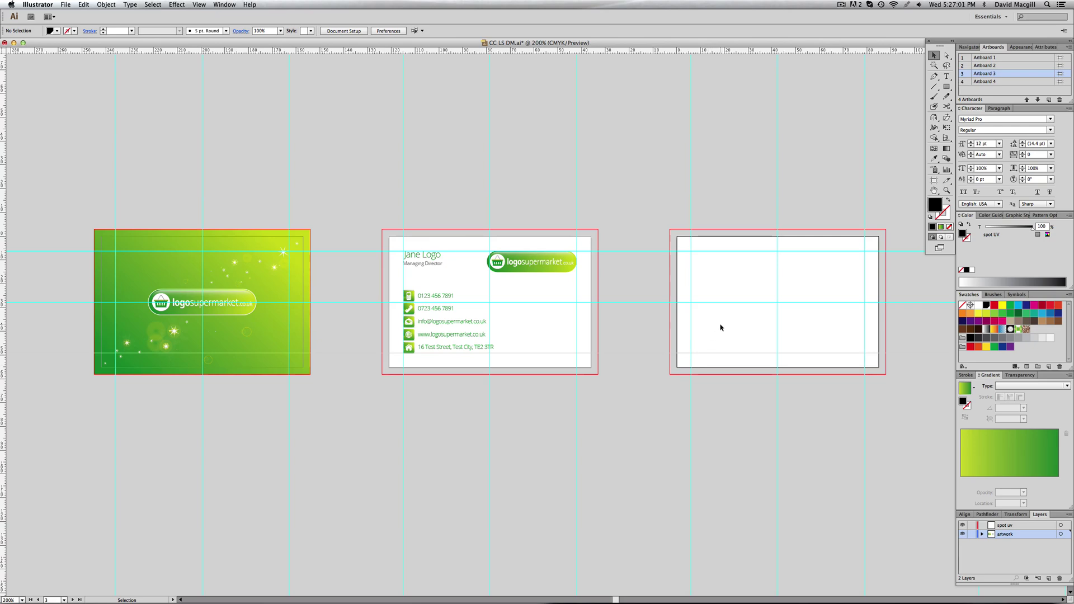
pyautogui.press('super+v')
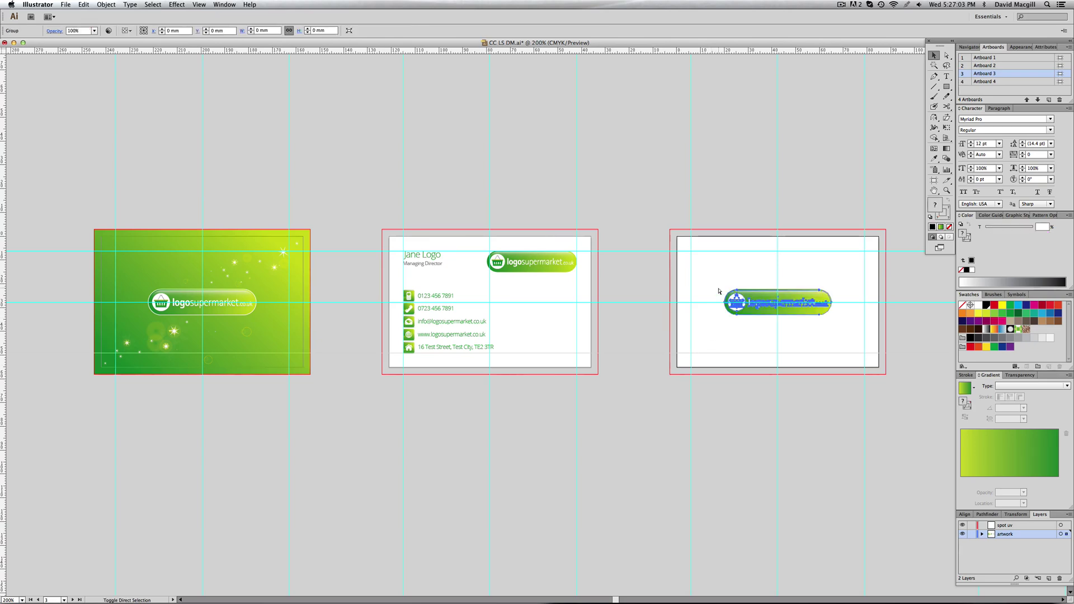
pyautogui.moveTo(767, 302); pyautogui.dragTo(771, 303)
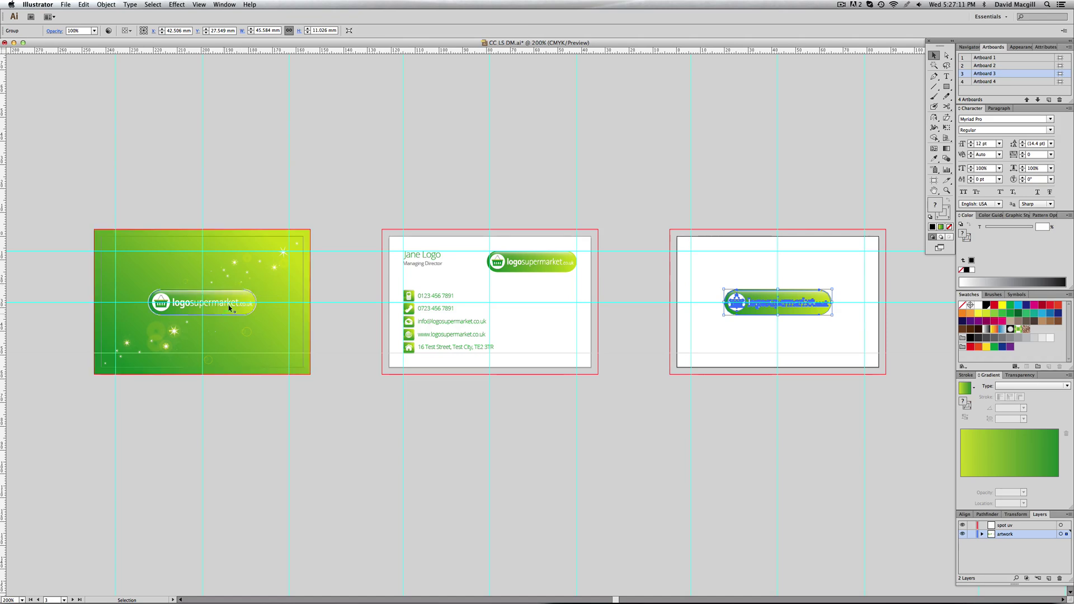
# Cut the pasted logo and paste it in place on the spot uv layer
pyautogui.press('z')
pyautogui.moveTo(689, 259); pyautogui.dragTo(848, 355)
pyautogui.press('super+minus')
pyautogui.press('super+minus')
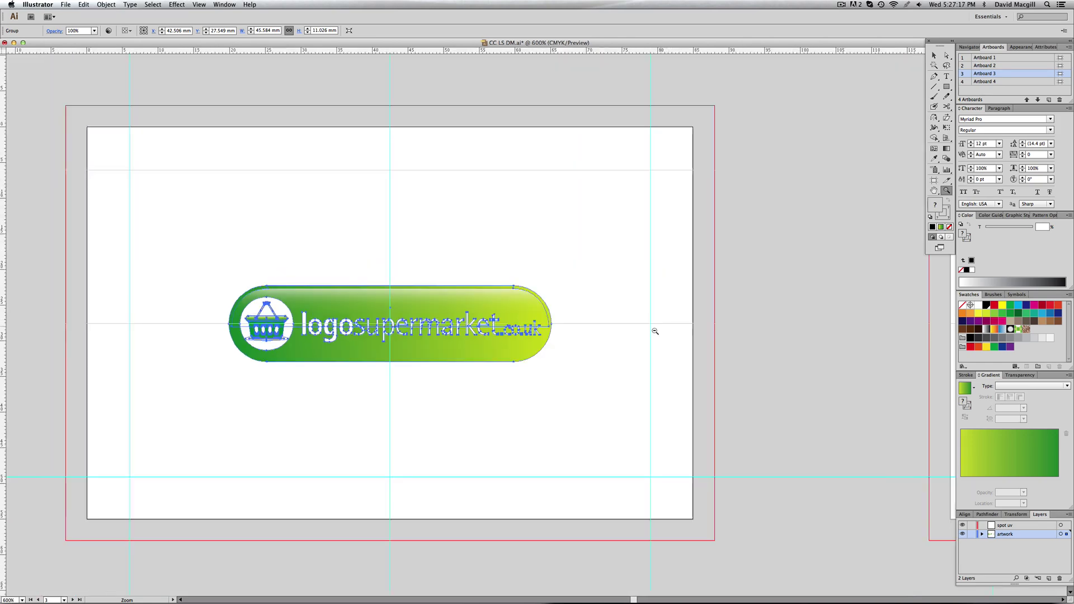
pyautogui.press('super+3')
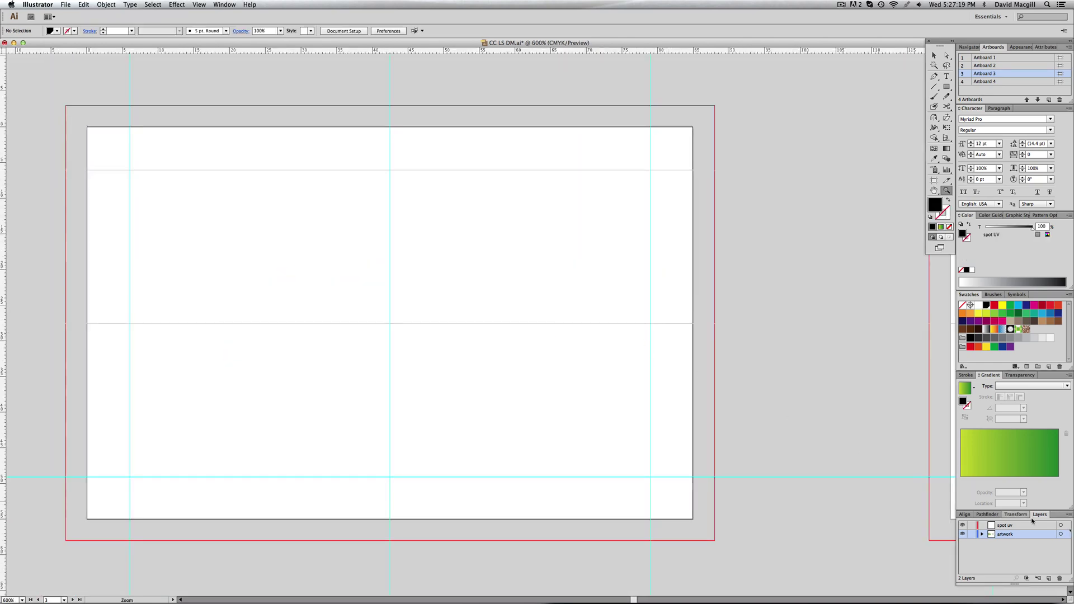
pyautogui.click(1037, 527)
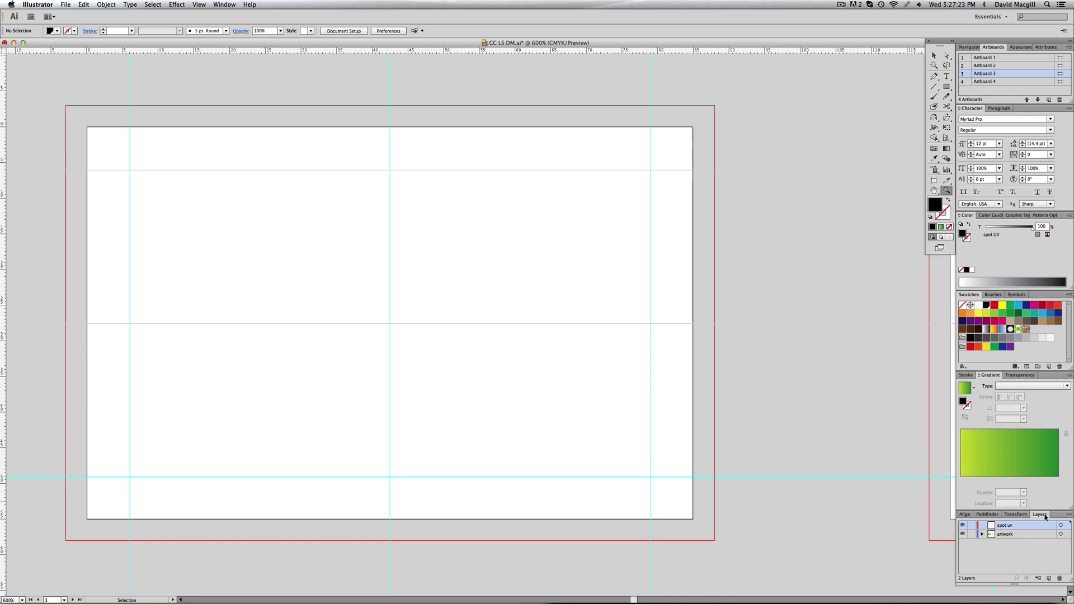
pyautogui.press('super+f')
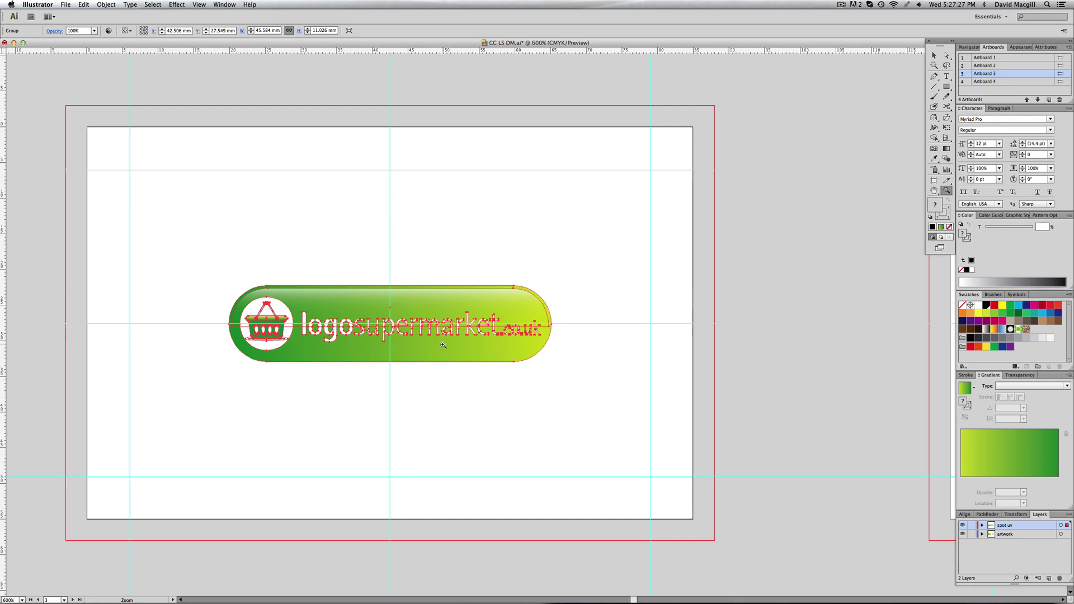
# Delete the basket and lettering from the logo copy, then select the remaining green pill
pyautogui.press('v')
pyautogui.click(431, 394)
pyautogui.press('super+z')
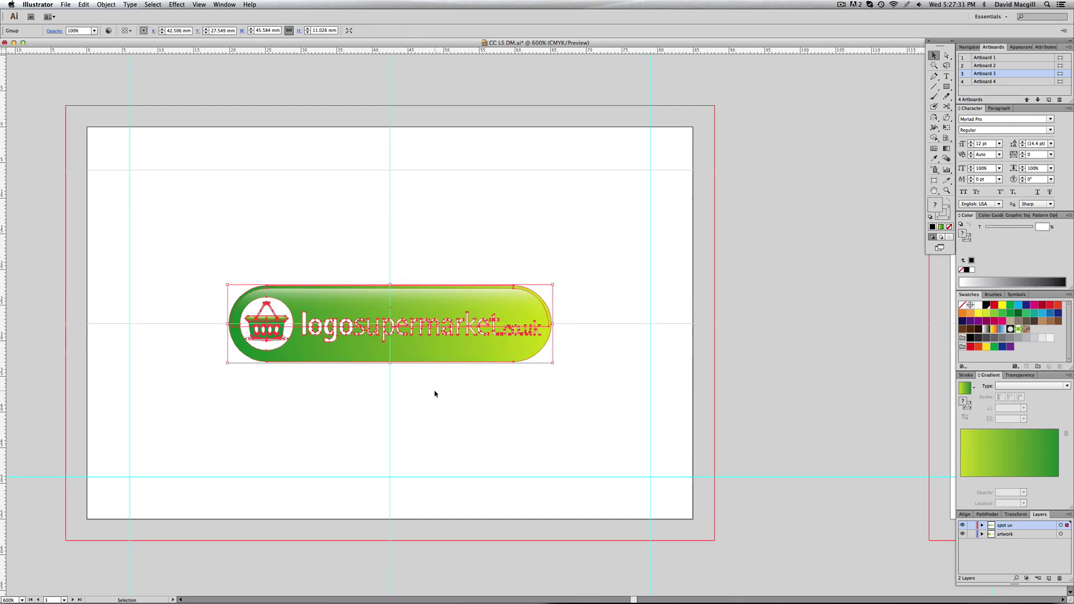
pyautogui.press('super')
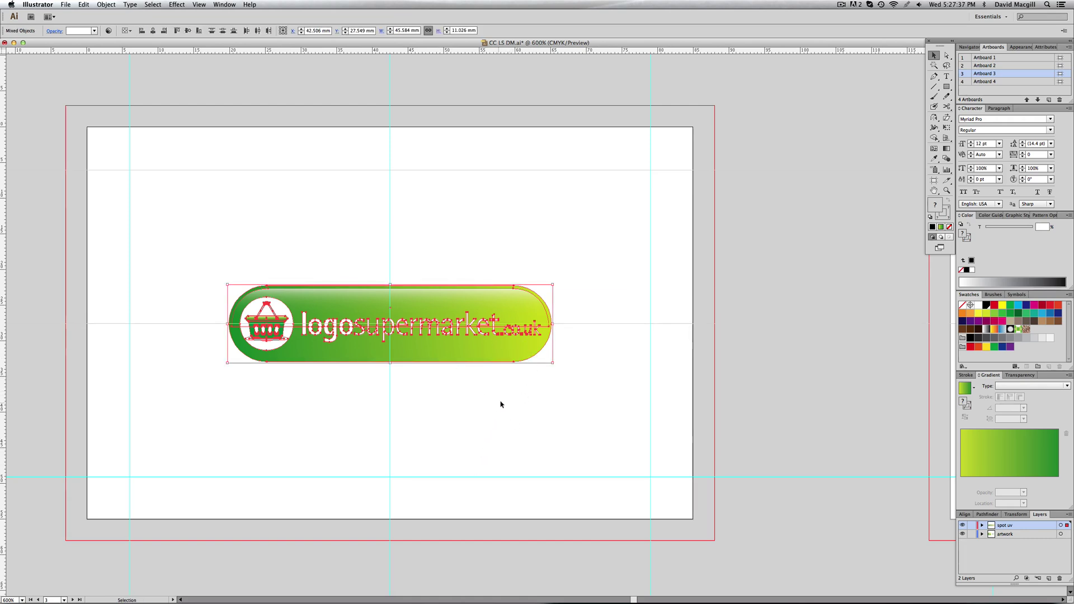
pyautogui.keyDown('shift'); pyautogui.click(522, 356); pyautogui.keyUp('shift')
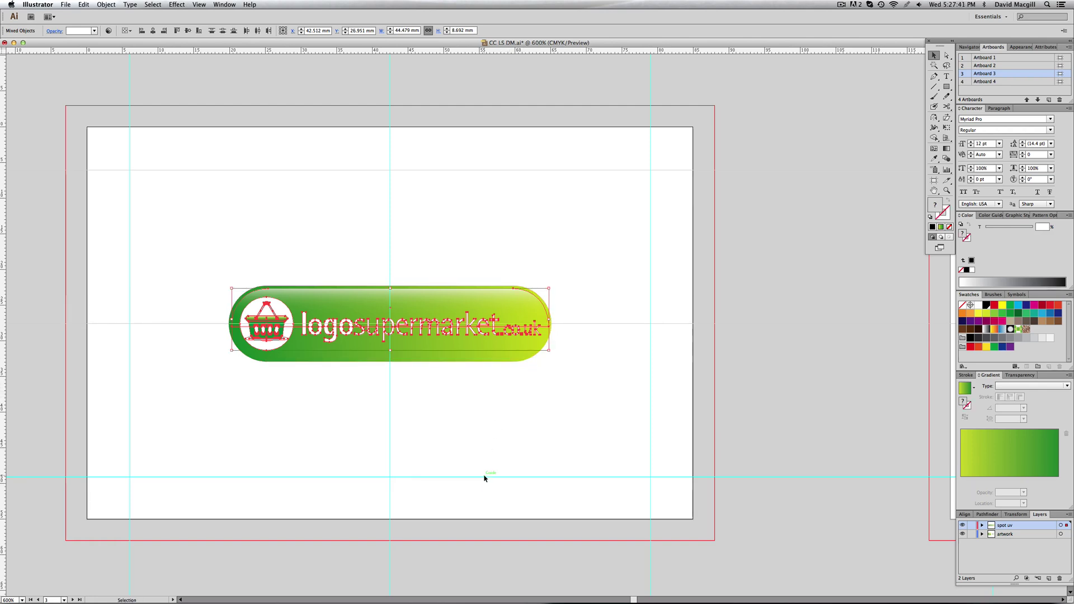
pyautogui.press('Delete')
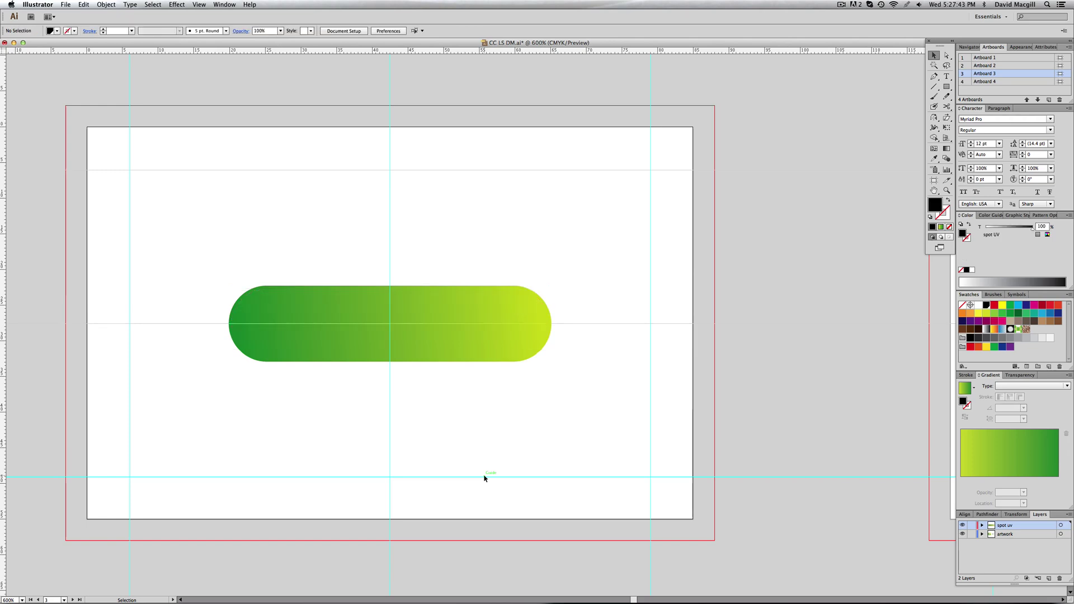
pyautogui.moveTo(567, 309); pyautogui.dragTo(496, 400)
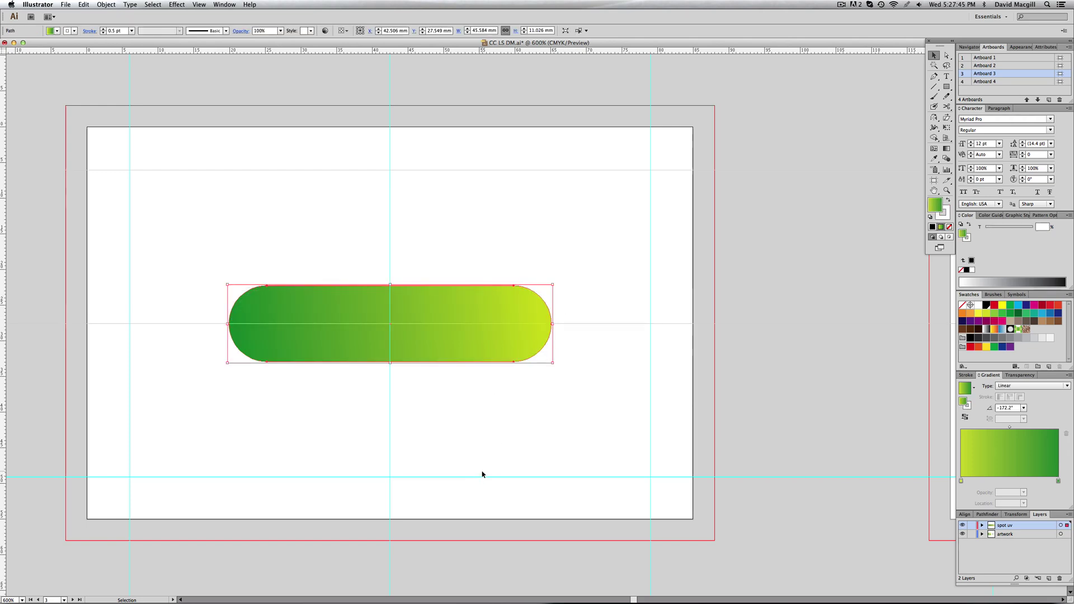
# Apply the spot UV black swatch to the pill's fill and stroke
pyautogui.click(986, 307)
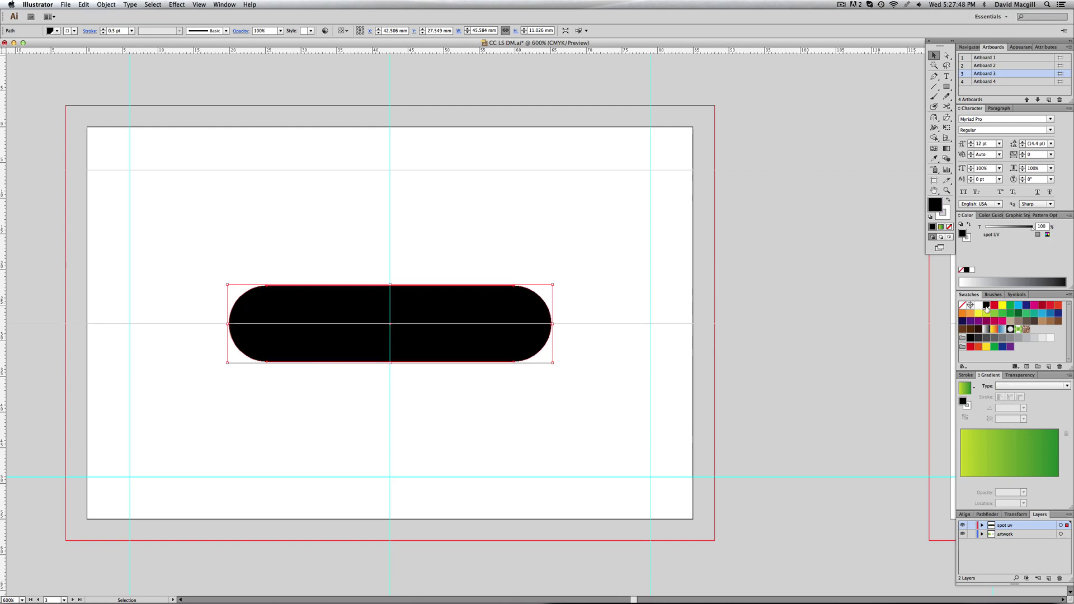
pyautogui.click(943, 215)
pyautogui.click(932, 227)
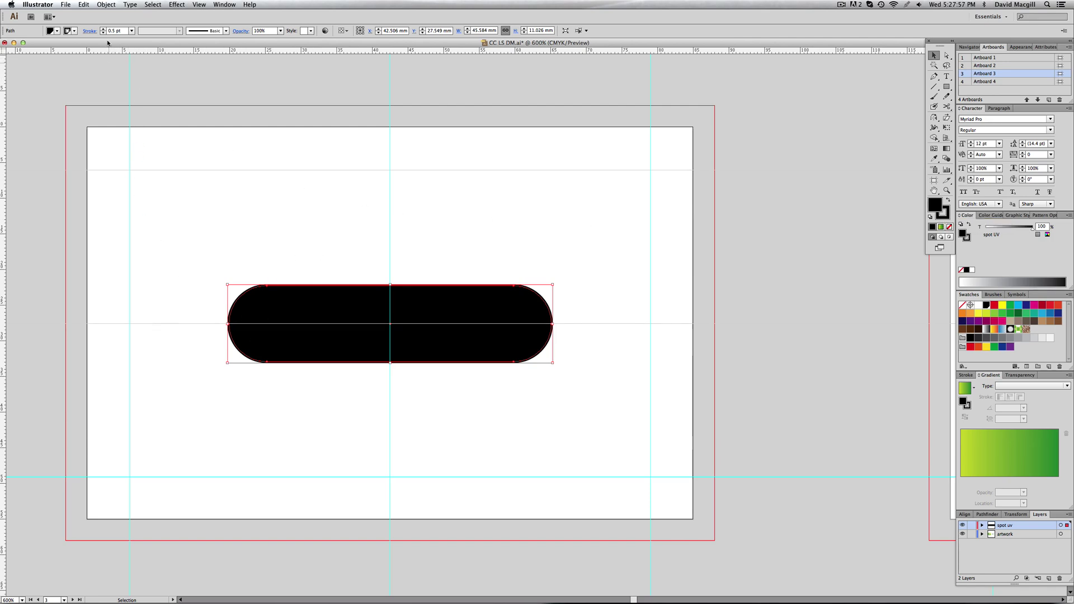
# Expand the pill's appearance and unite the pieces into one path with Pathfinder
pyautogui.click(106, 4)
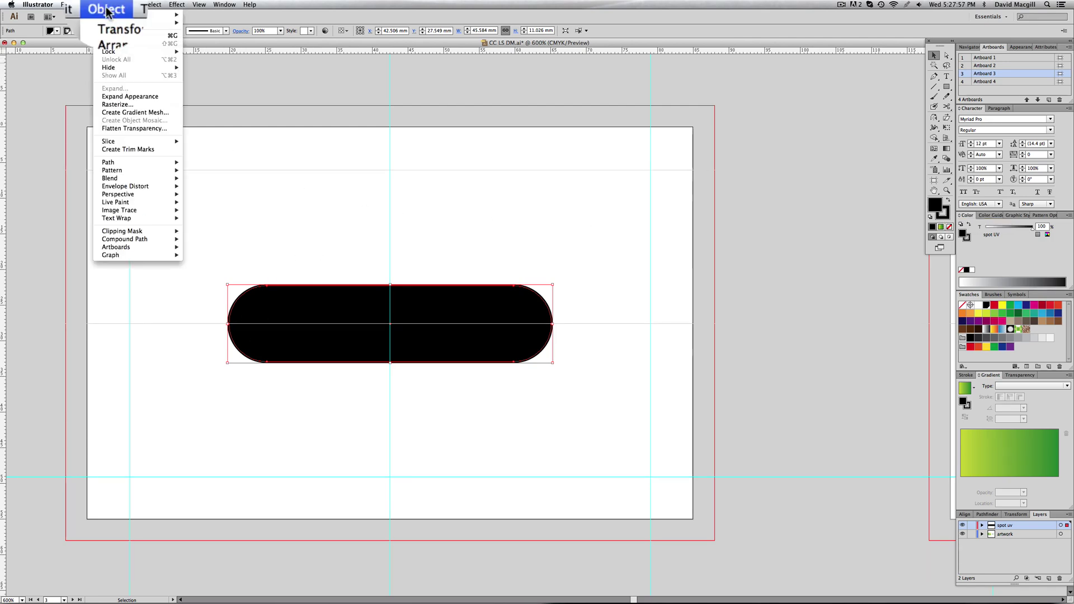
pyautogui.click(134, 94)
pyautogui.press('z')
pyautogui.moveTo(254, 271); pyautogui.dragTo(292, 317)
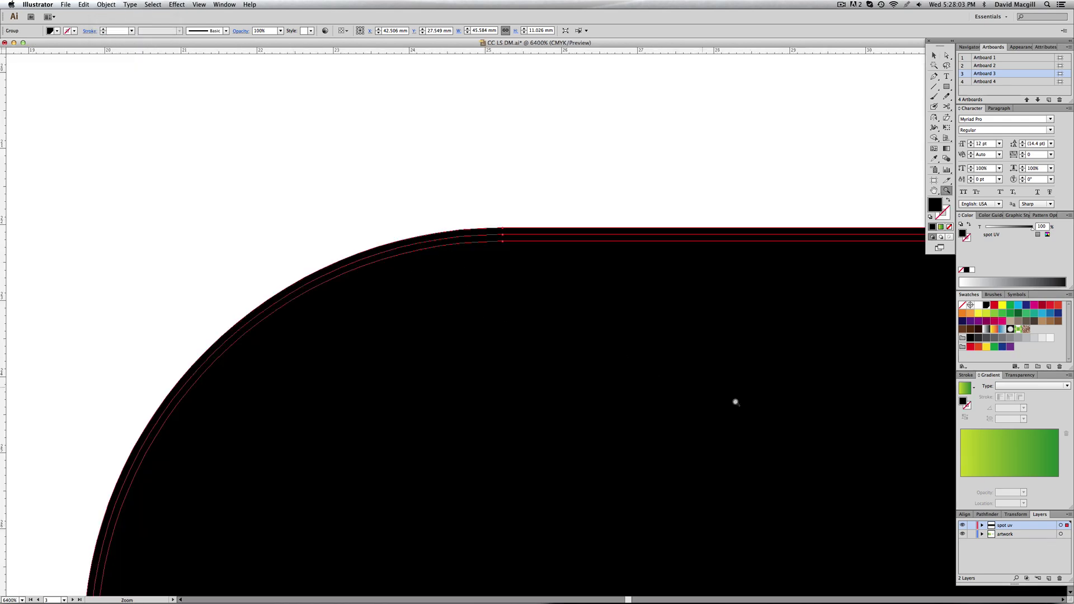
pyautogui.click(987, 514)
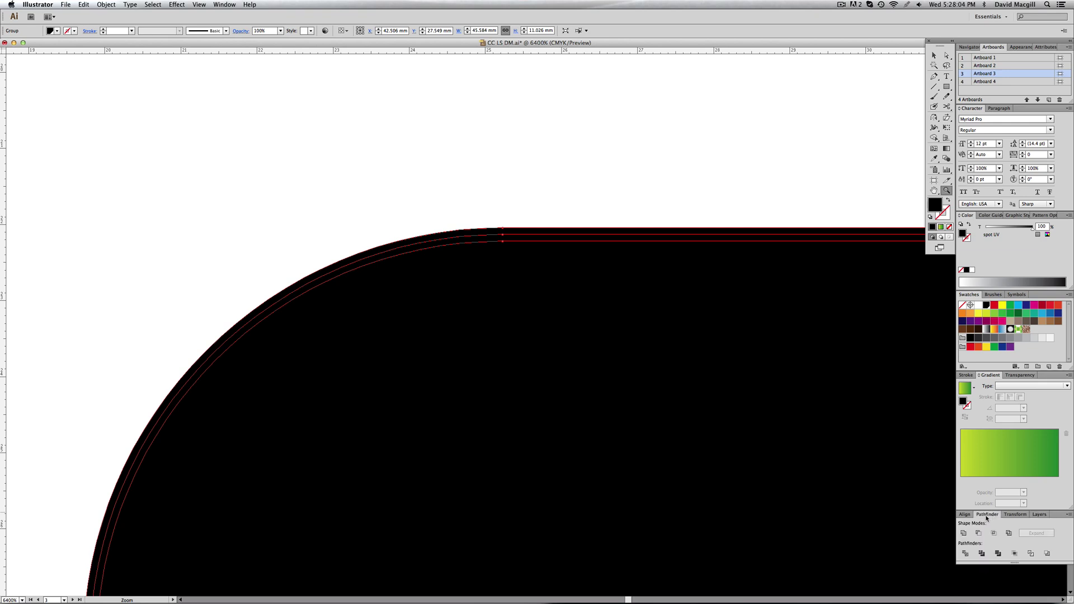
pyautogui.click(963, 534)
pyautogui.press('super+minus')
pyautogui.press('super+minus')
pyautogui.press('super+minus')
pyautogui.press('super+minus')
pyautogui.press('super+minus')
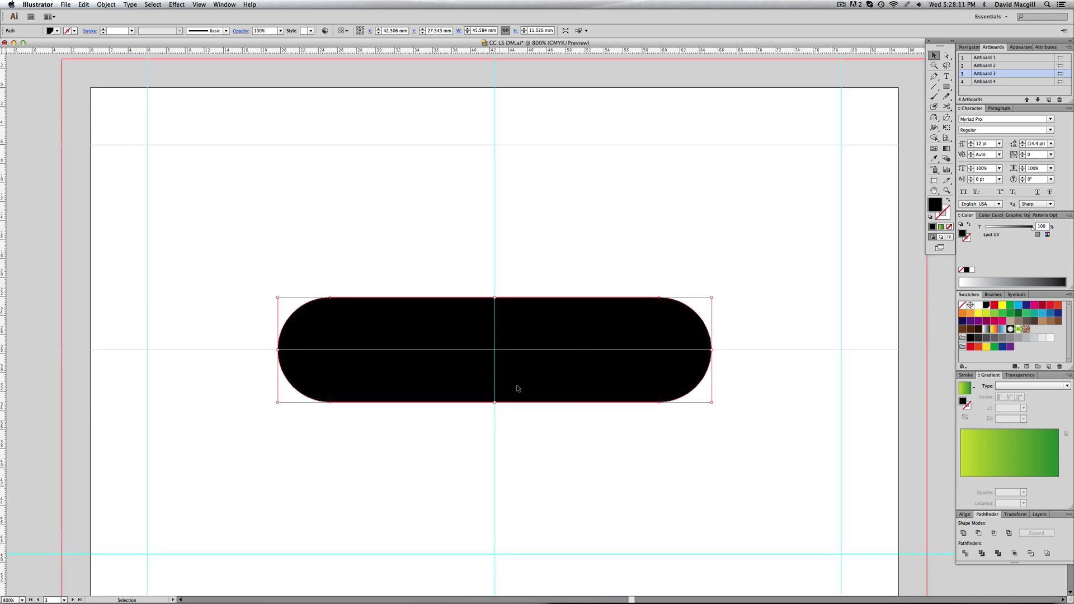
# Select the back card's five contact icons plus the logo pill and copy them
pyautogui.press('z')
pyautogui.keyDown('alt'); pyautogui.click(398, 384); pyautogui.keyUp('alt')
pyautogui.keyDown('alt'); pyautogui.click(398, 383); pyautogui.keyUp('alt')
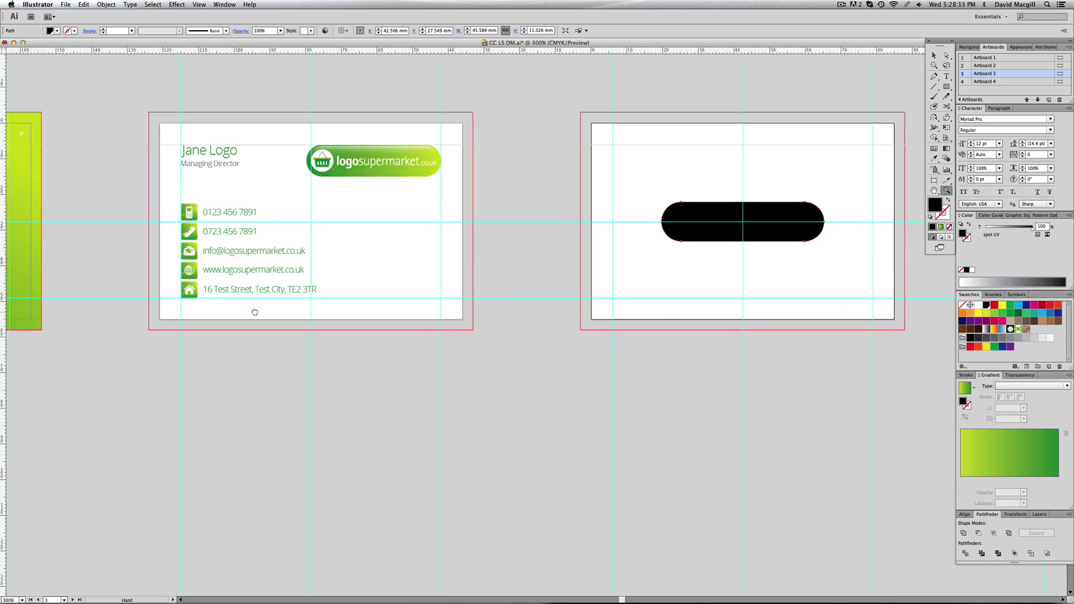
pyautogui.hscroll(-5, 188, 282)
pyautogui.press('v')
pyautogui.click(425, 299)
pyautogui.moveTo(428, 253); pyautogui.dragTo(454, 365)
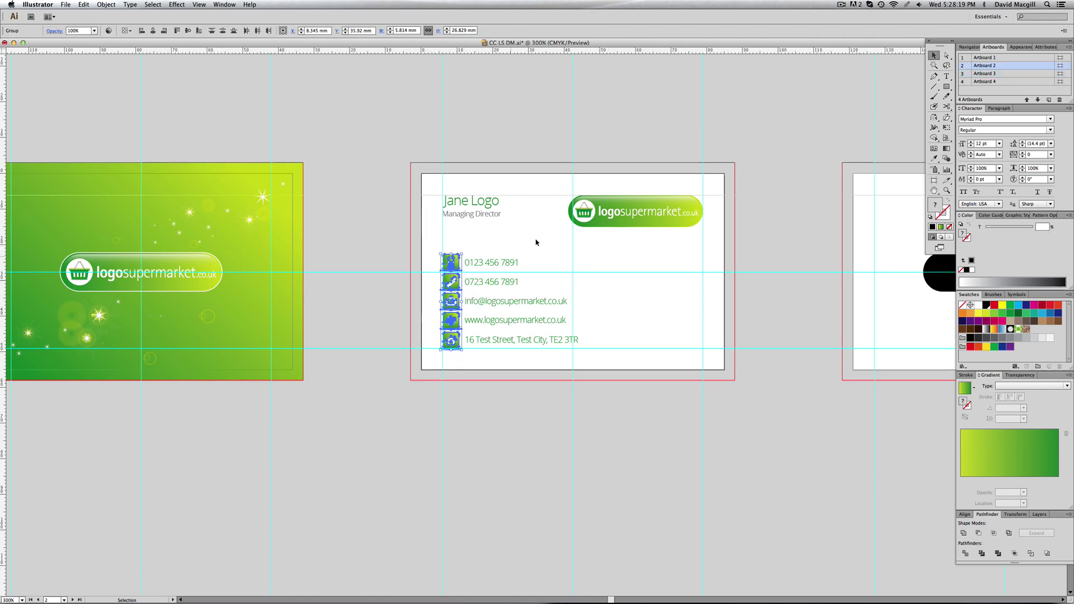
pyautogui.keyDown('shift'); pyautogui.click(643, 227); pyautogui.keyUp('shift')
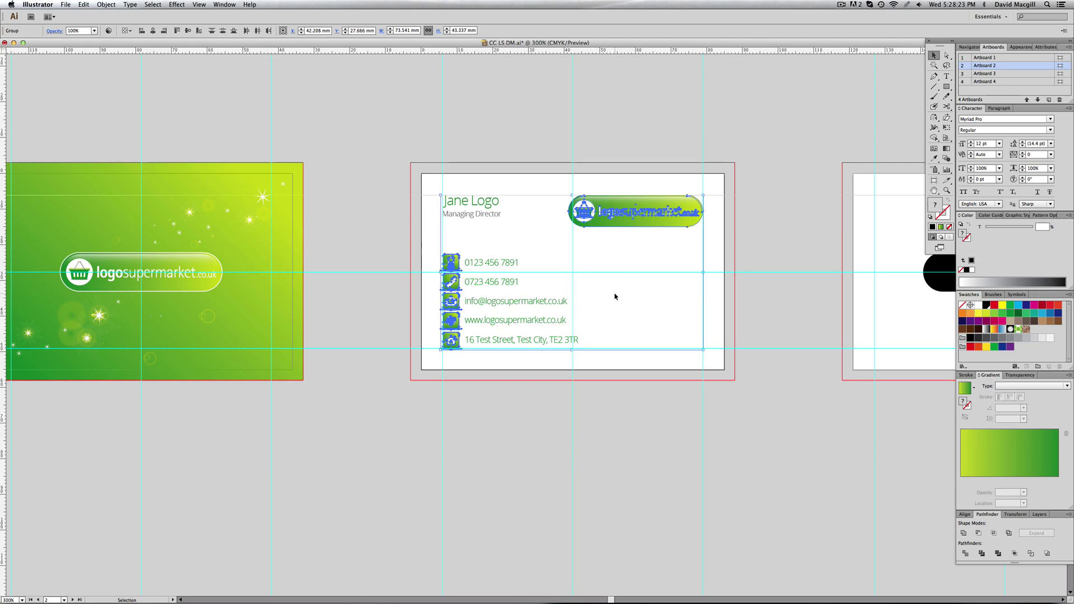
pyautogui.press('a')
# Paste the logo and icons in place on the fourth artboard and zoom in on the pill
pyautogui.press('v')
pyautogui.hscroll(10, 805, 317)
pyautogui.click(785, 324)
pyautogui.moveTo(820, 312); pyautogui.dragTo(560, 324)
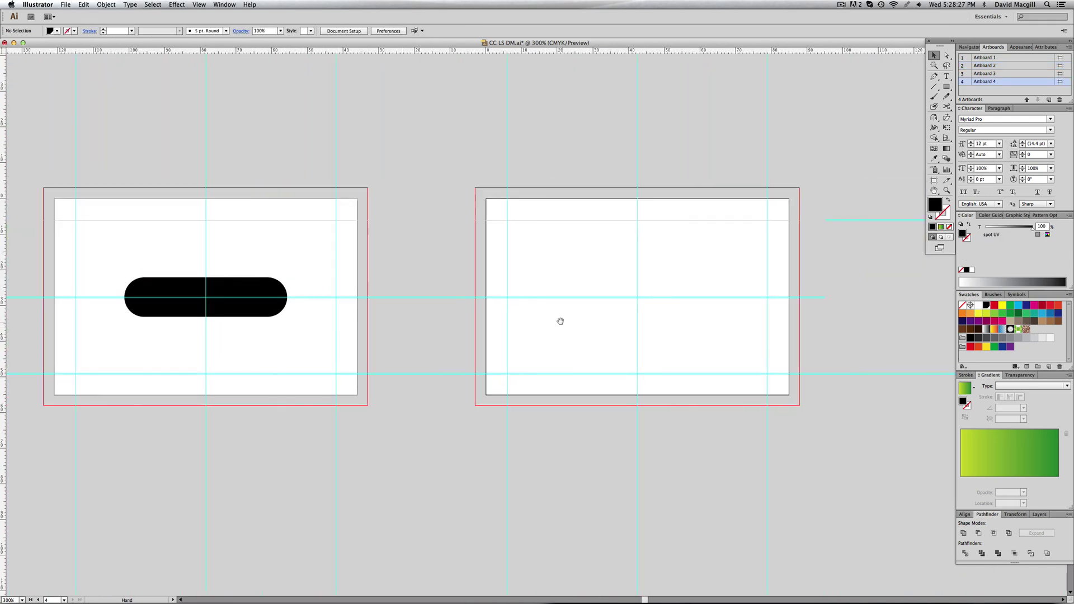
pyautogui.press('super+shift+v')
pyautogui.click(607, 304)
pyautogui.press('z')
pyautogui.moveTo(625, 201); pyautogui.dragTo(775, 297)
pyautogui.press('v')
pyautogui.click(541, 338)
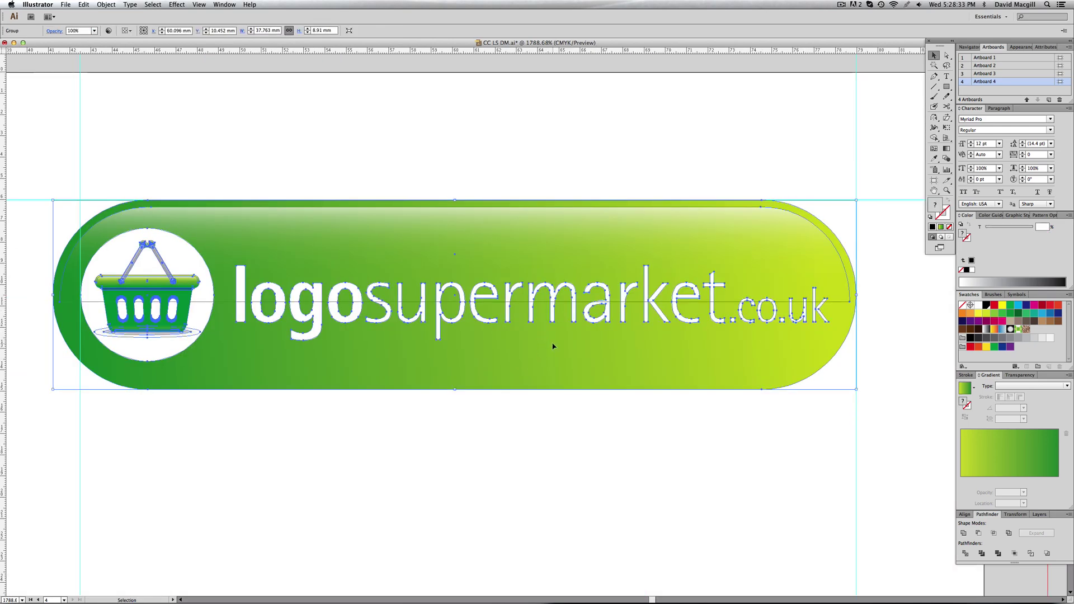
# Zoom back out and select the logo together with the five icons
pyautogui.press('z')
pyautogui.keyDown('alt'); pyautogui.click(455, 411); pyautogui.keyUp('alt')
pyautogui.keyDown('alt'); pyautogui.click(455, 414); pyautogui.keyUp('alt')
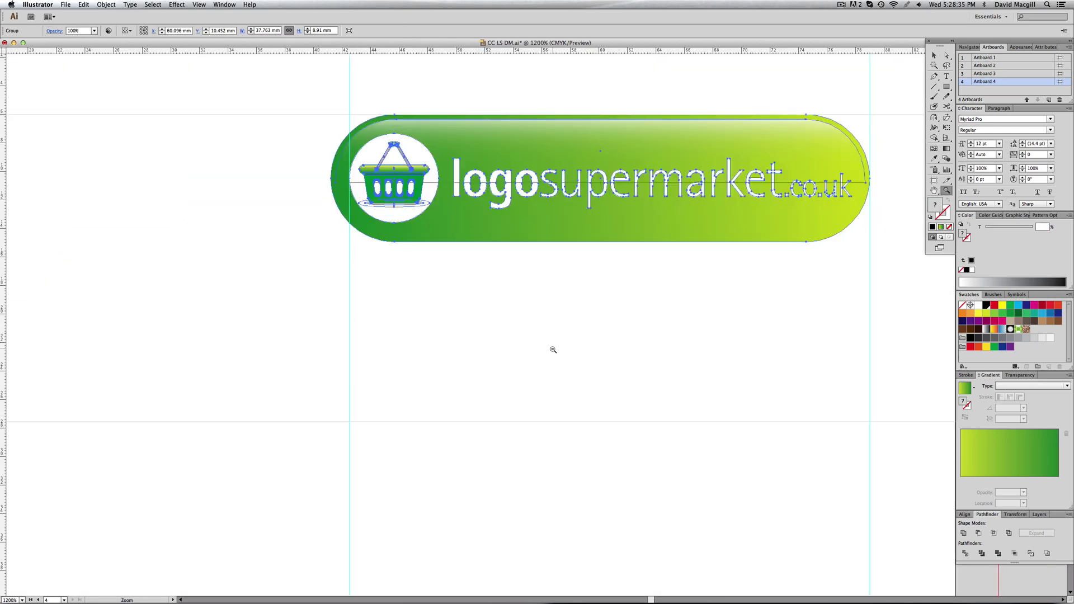
pyautogui.keyDown('alt'); pyautogui.click(553, 350); pyautogui.keyUp('alt')
pyautogui.keyDown('alt'); pyautogui.click(548, 343); pyautogui.keyUp('alt')
pyautogui.press('v')
pyautogui.moveTo(129, 288); pyautogui.dragTo(243, 534)
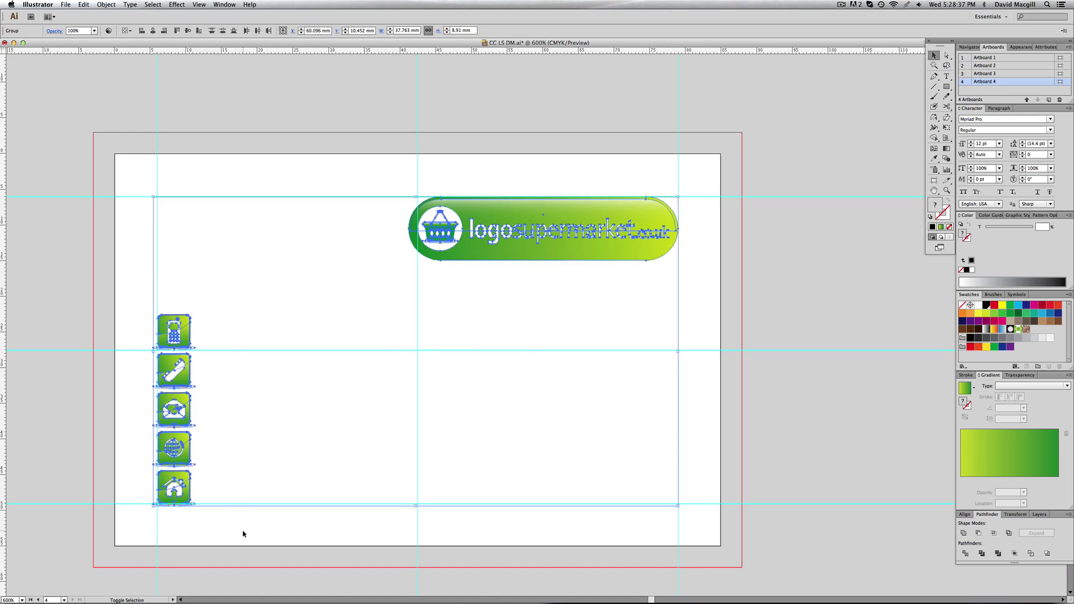
# Remove the pasted group and paste it in place on the spot uv layer
pyautogui.press('Delete')
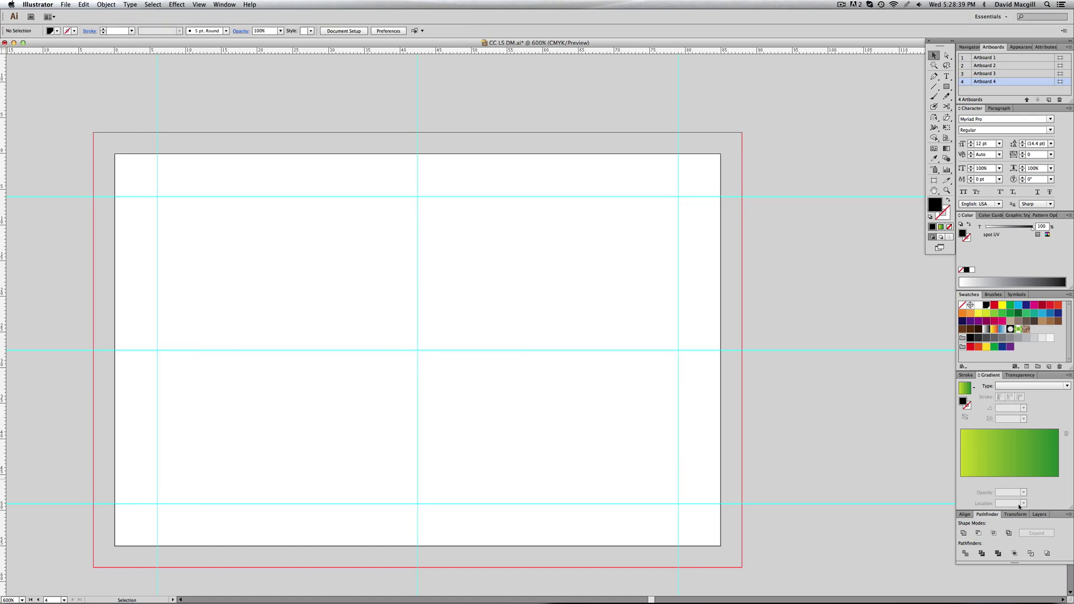
pyautogui.click(1039, 514)
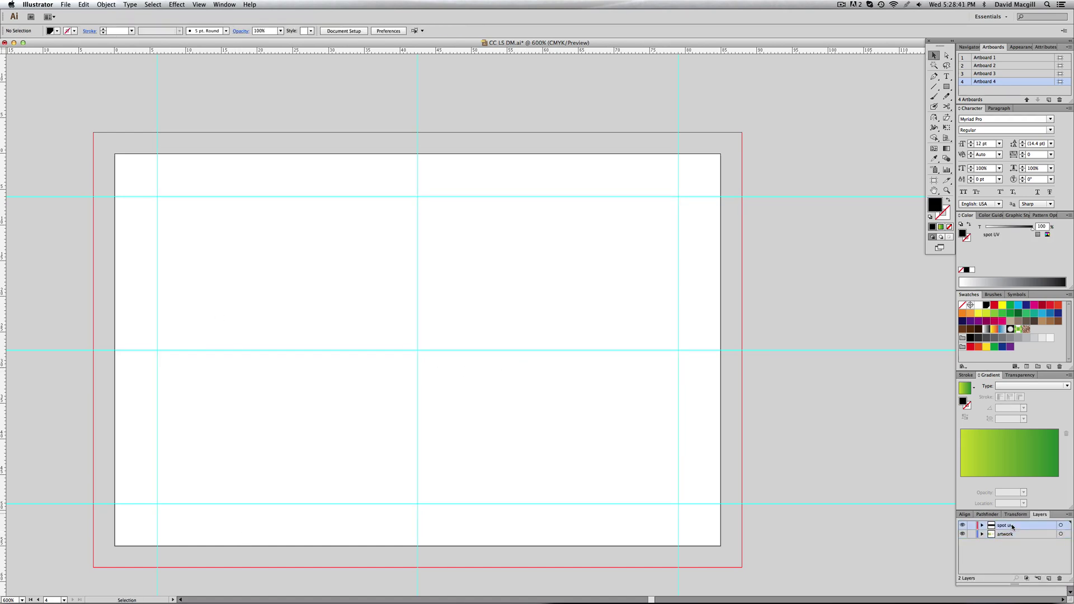
pyautogui.press('super+f')
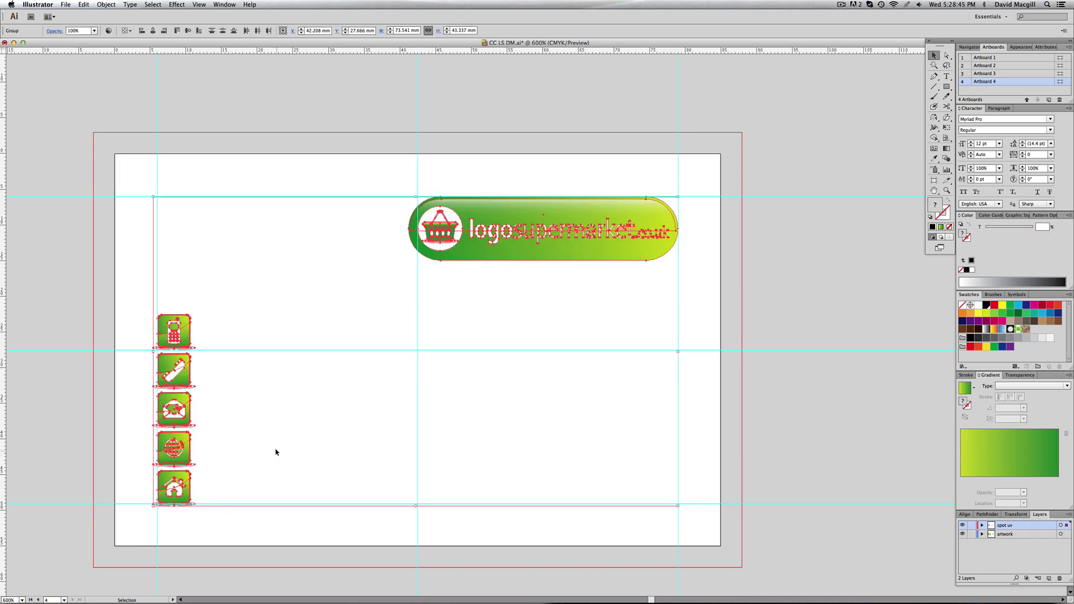
# Ungroup the logo, delete its basket and lettering, and fill the pill with spot UV black
pyautogui.click(283, 403)
pyautogui.click(491, 251)
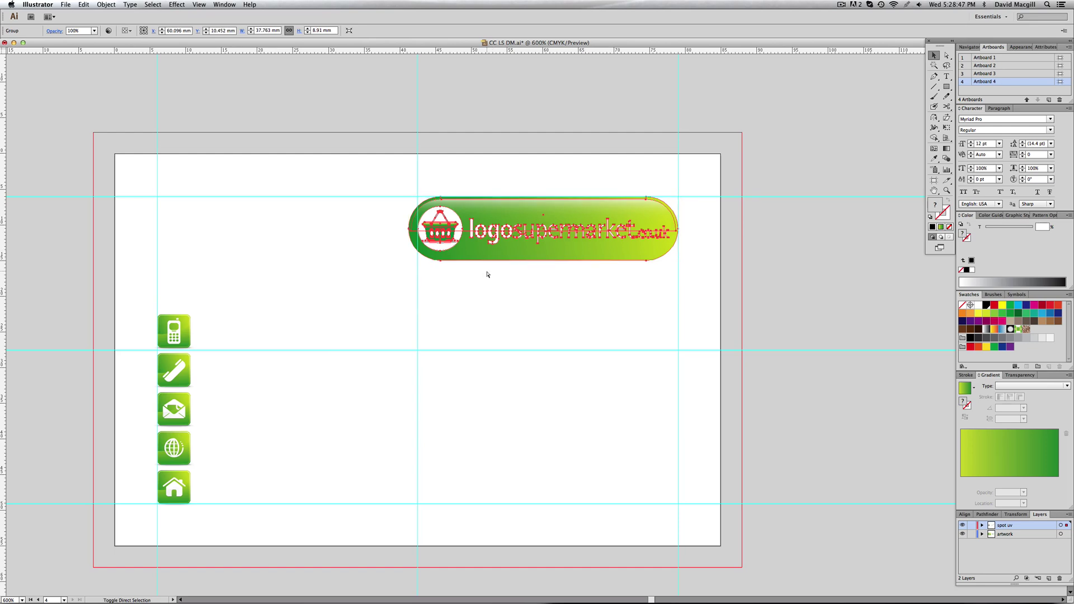
pyautogui.press('super+shift+g')
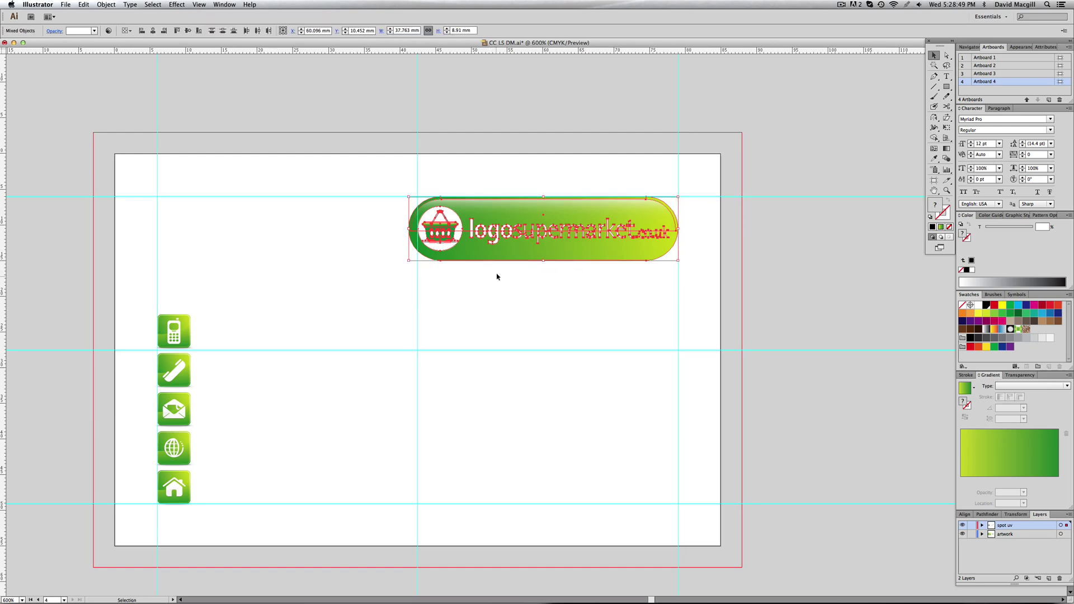
pyautogui.keyDown('shift'); pyautogui.click(504, 259); pyautogui.keyUp('shift')
pyautogui.press('Delete')
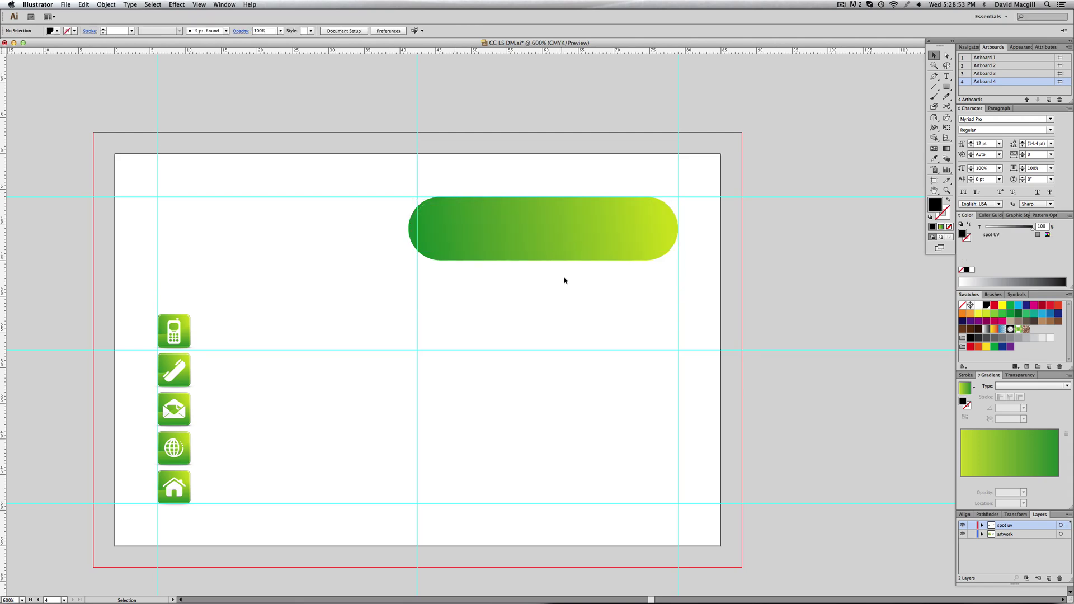
pyautogui.click(575, 242)
pyautogui.click(986, 305)
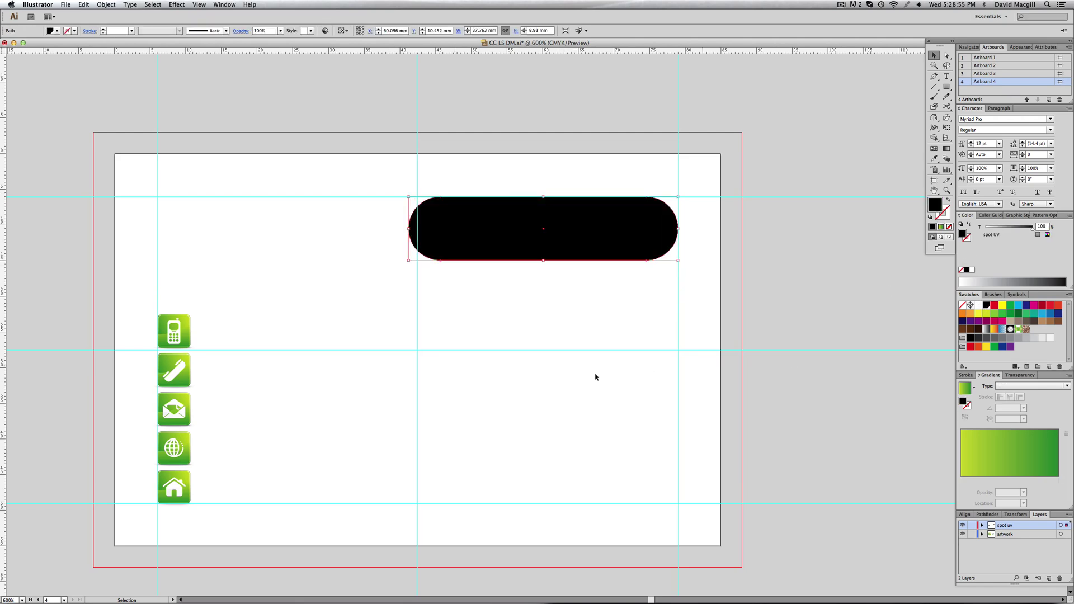
pyautogui.click(275, 382)
# Zoom in on the icon column, select the five icons and ungroup them
pyautogui.press('z')
pyautogui.moveTo(147, 293); pyautogui.dragTo(222, 503)
pyautogui.press('v')
pyautogui.moveTo(437, 129); pyautogui.dragTo(599, 547)
pyautogui.click(647, 357)
pyautogui.moveTo(599, 336); pyautogui.dragTo(601, 283)
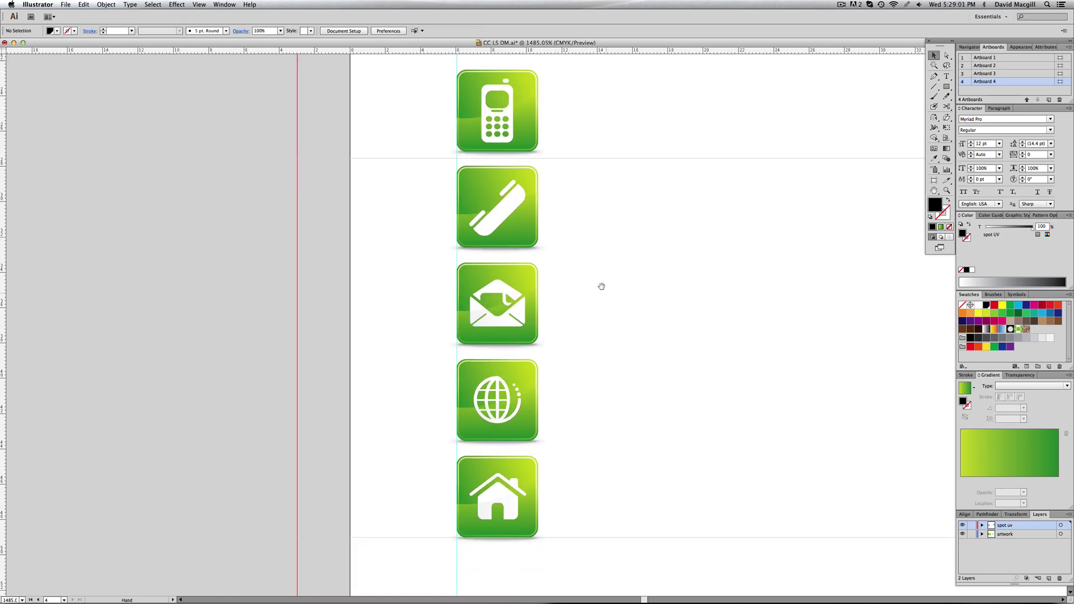
pyautogui.moveTo(430, 154); pyautogui.dragTo(576, 159)
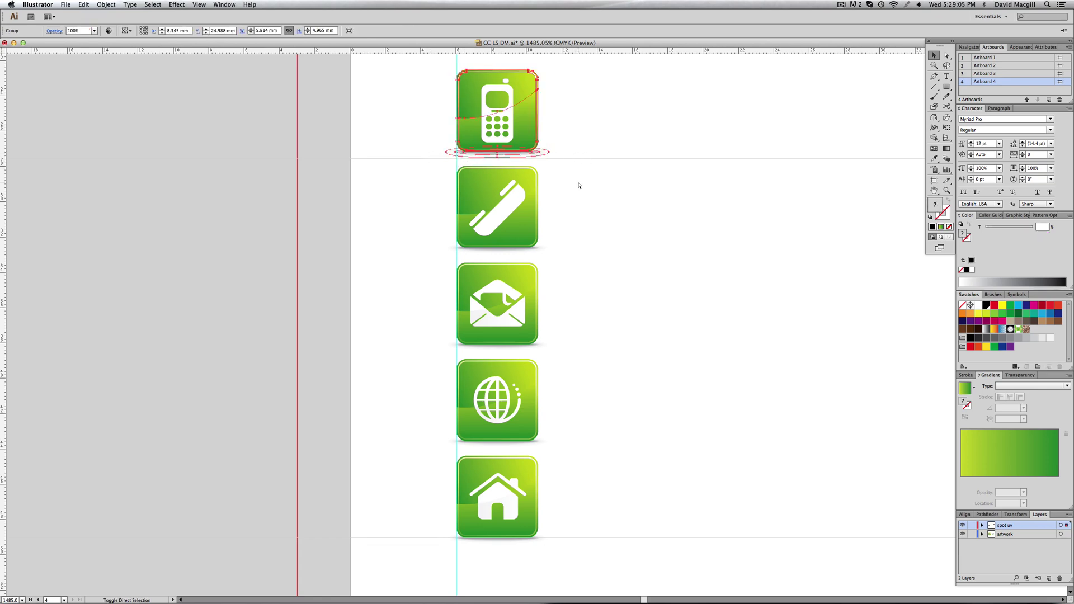
pyautogui.moveTo(597, 99); pyautogui.dragTo(399, 564)
pyautogui.press('super+shift+g')
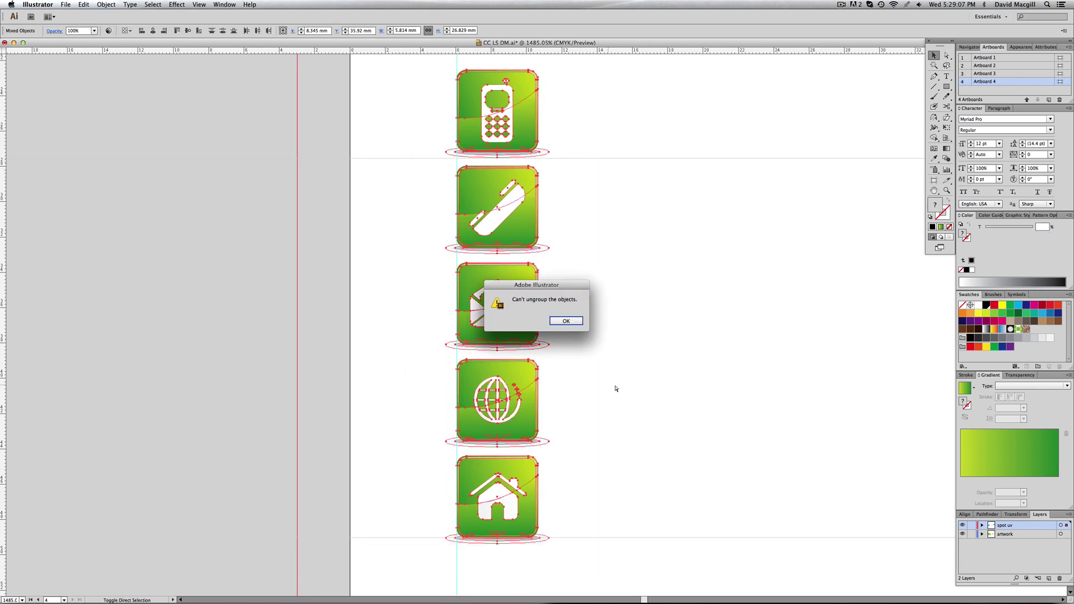
pyautogui.click(567, 321)
pyautogui.press('super+shift+g')
pyautogui.press('Return')
# Check the individual icons and delete the shadow ellipse beneath the home icon
pyautogui.click(580, 314)
pyautogui.click(541, 247)
pyautogui.click(578, 242)
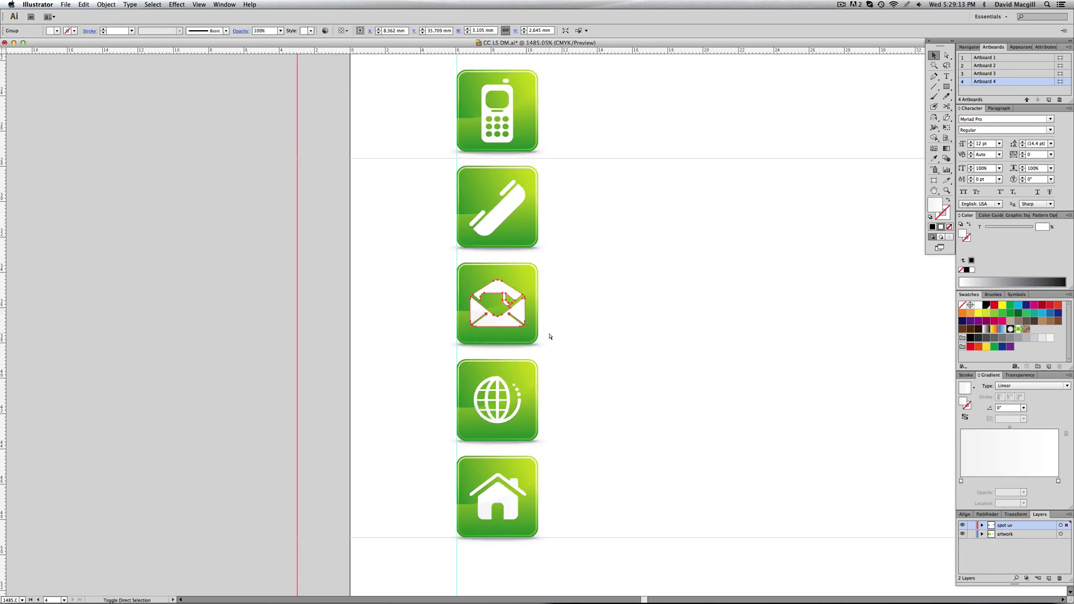
pyautogui.click(532, 343)
pyautogui.click(515, 415)
pyautogui.click(535, 478)
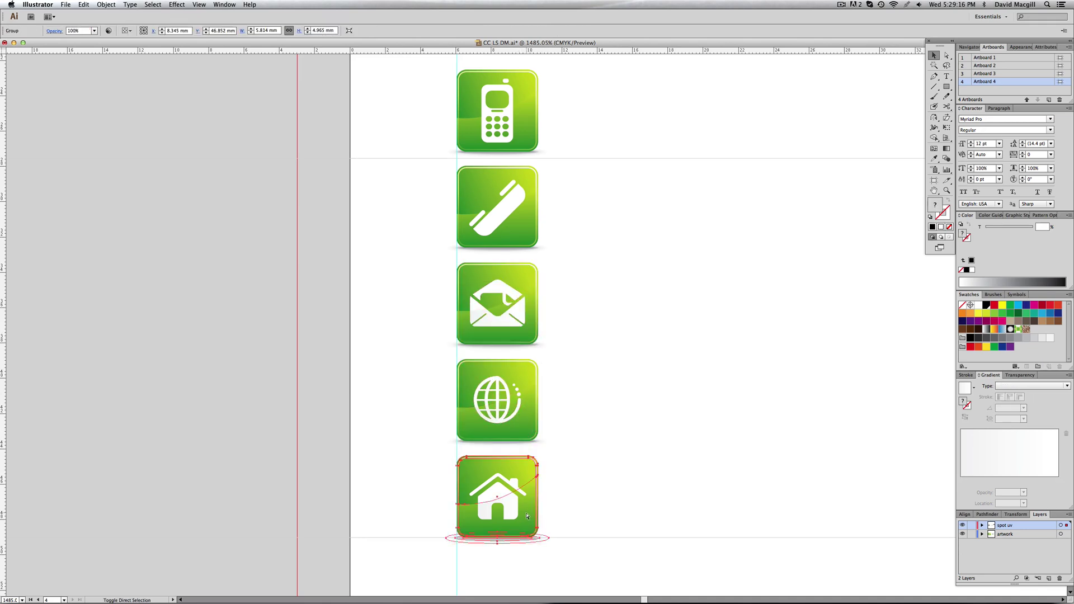
pyautogui.click(584, 487)
pyautogui.moveTo(428, 571); pyautogui.dragTo(585, 536)
pyautogui.press('Delete')
# Hide the guides and delete the shadows under the globe, envelope, handset and mobile icons
pyautogui.press('super+shift+h')
pyautogui.moveTo(437, 455); pyautogui.dragTo(587, 440)
pyautogui.press('Delete')
pyautogui.moveTo(442, 358); pyautogui.dragTo(570, 341)
pyautogui.press('Delete')
pyautogui.moveTo(447, 259); pyautogui.dragTo(569, 246)
pyautogui.press('Delete')
pyautogui.moveTo(441, 156); pyautogui.dragTo(590, 151)
pyautogui.press('Delete')
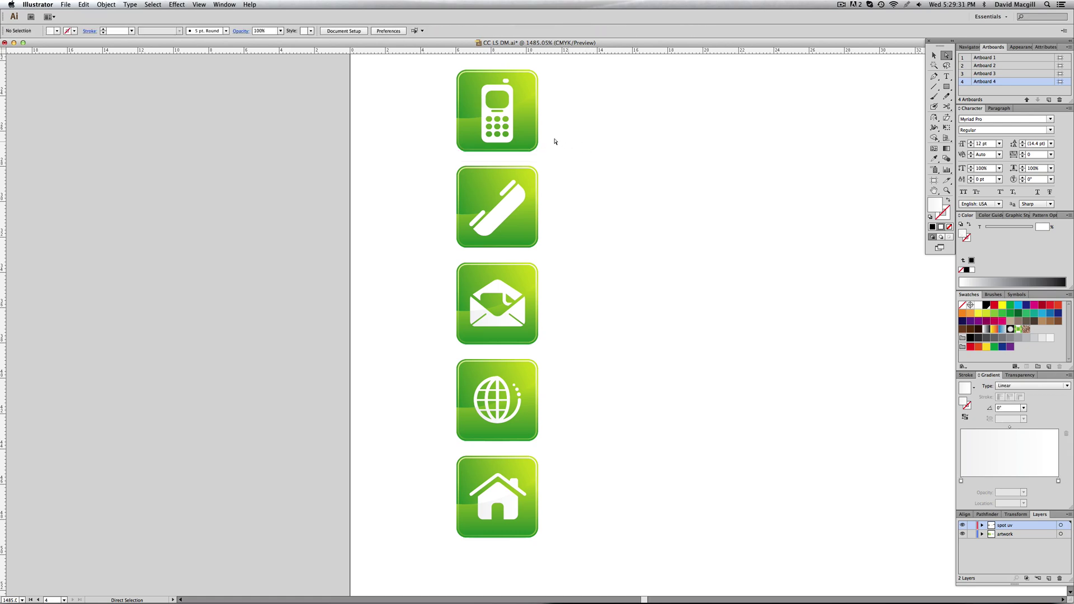
# Fill all five contact icons with the black spot UV colour
pyautogui.press('v')
pyautogui.moveTo(560, 65); pyautogui.dragTo(427, 513)
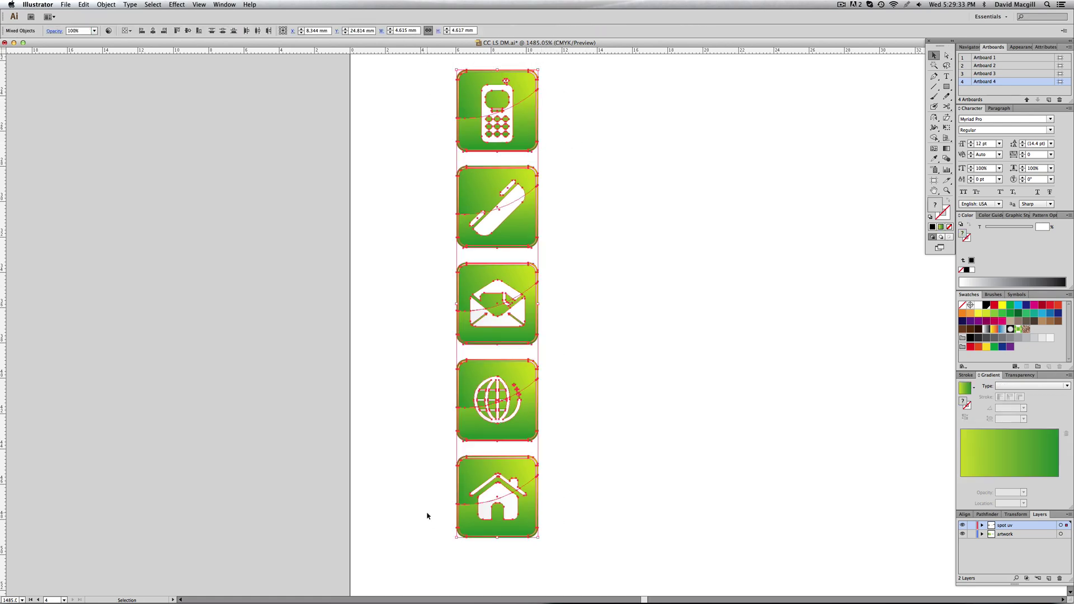
pyautogui.click(986, 305)
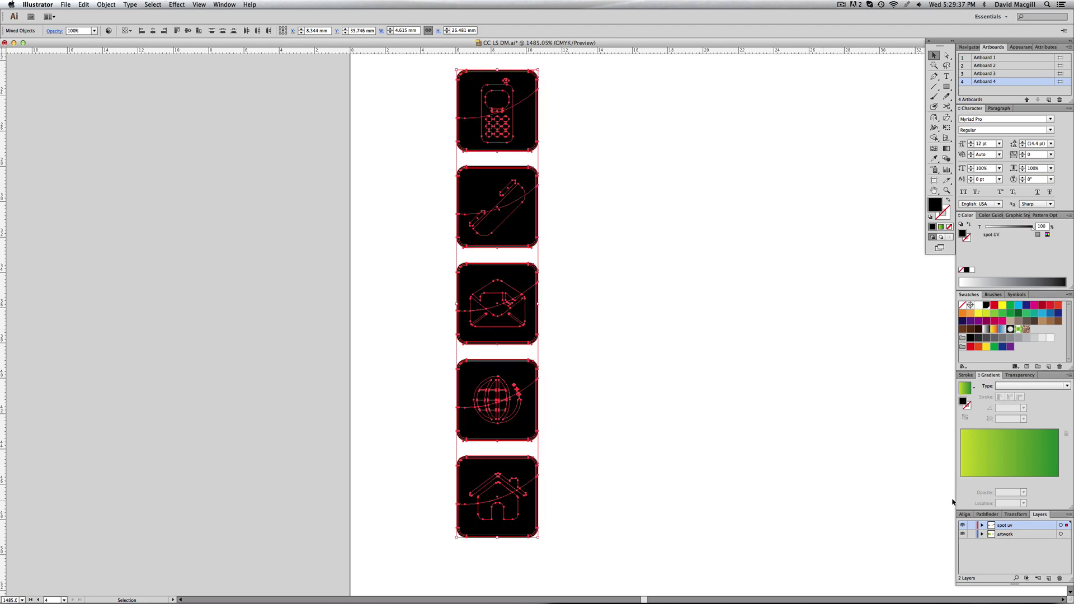
# Flatten the icons' transparency and unite each into one solid black shape
pyautogui.click(83, 4)
pyautogui.moveTo(106, 4)
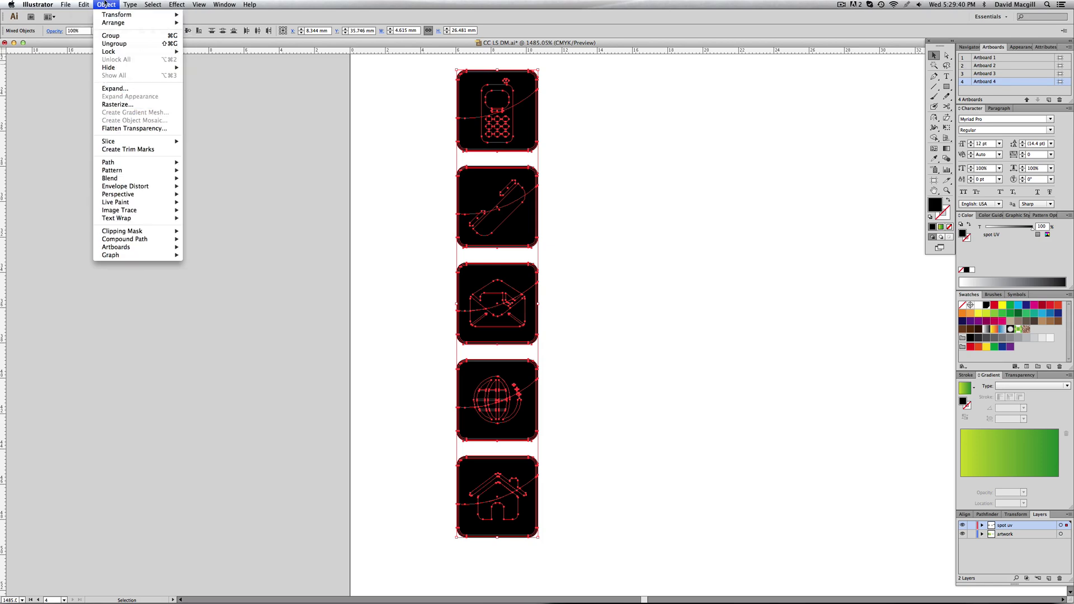
pyautogui.click(121, 128)
pyautogui.click(491, 328)
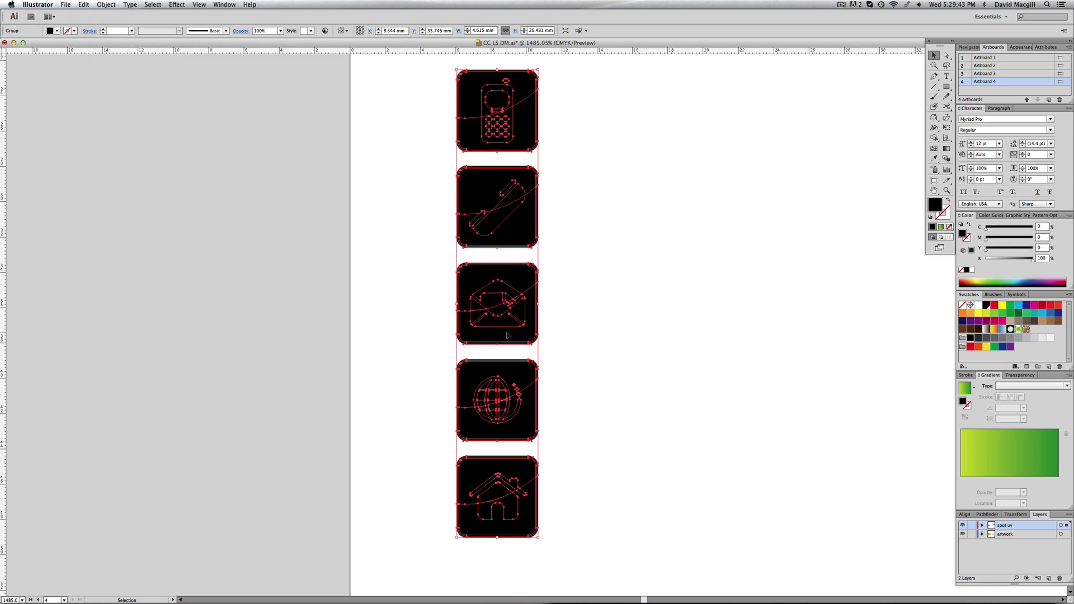
pyautogui.click(987, 515)
pyautogui.click(963, 533)
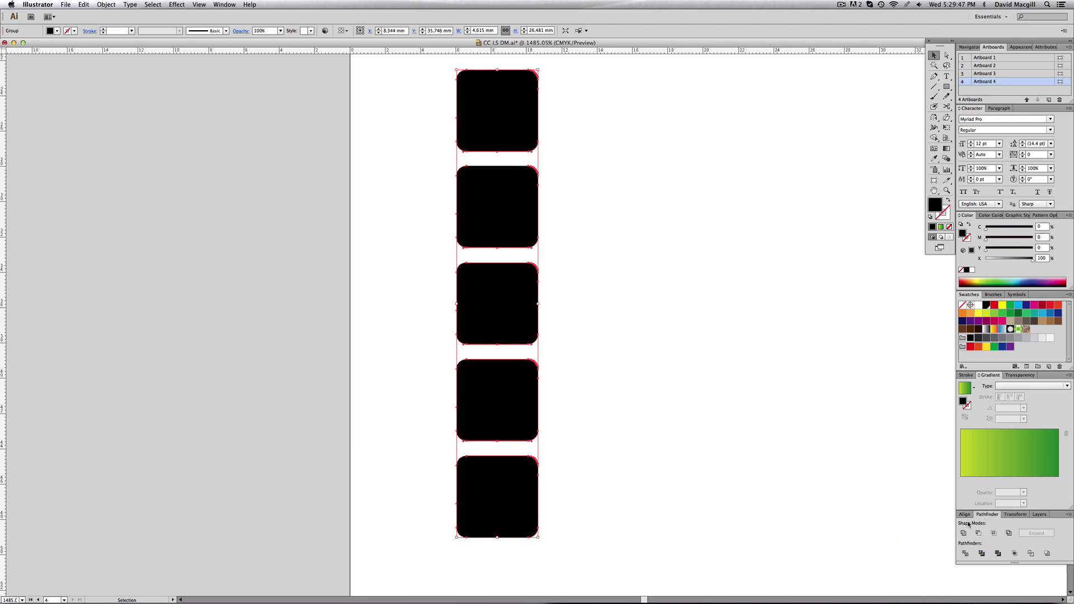
# Zoom out from 400% to 200% so all four artboards are visible
pyautogui.press('super+minus')
pyautogui.click(520, 336)
pyautogui.press('z')
pyautogui.keyDown('alt'); pyautogui.click(548, 336); pyautogui.keyUp('alt')
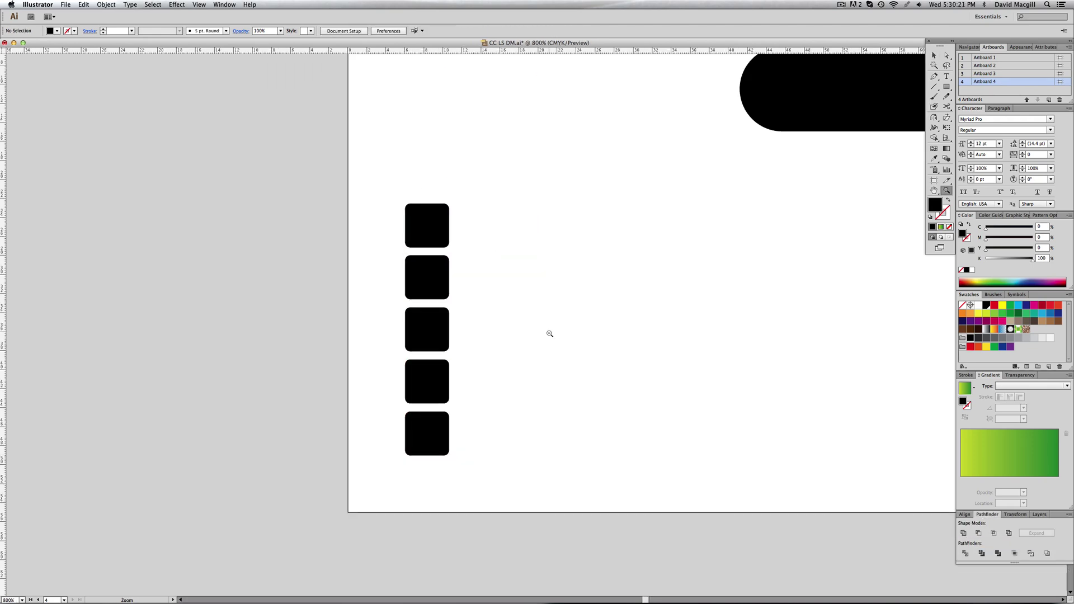
pyautogui.keyDown('alt'); pyautogui.click(571, 316); pyautogui.keyUp('alt')
pyautogui.keyDown('alt'); pyautogui.click(571, 316); pyautogui.keyUp('alt')
pyautogui.keyDown('alt'); pyautogui.click(321, 370); pyautogui.keyUp('alt')
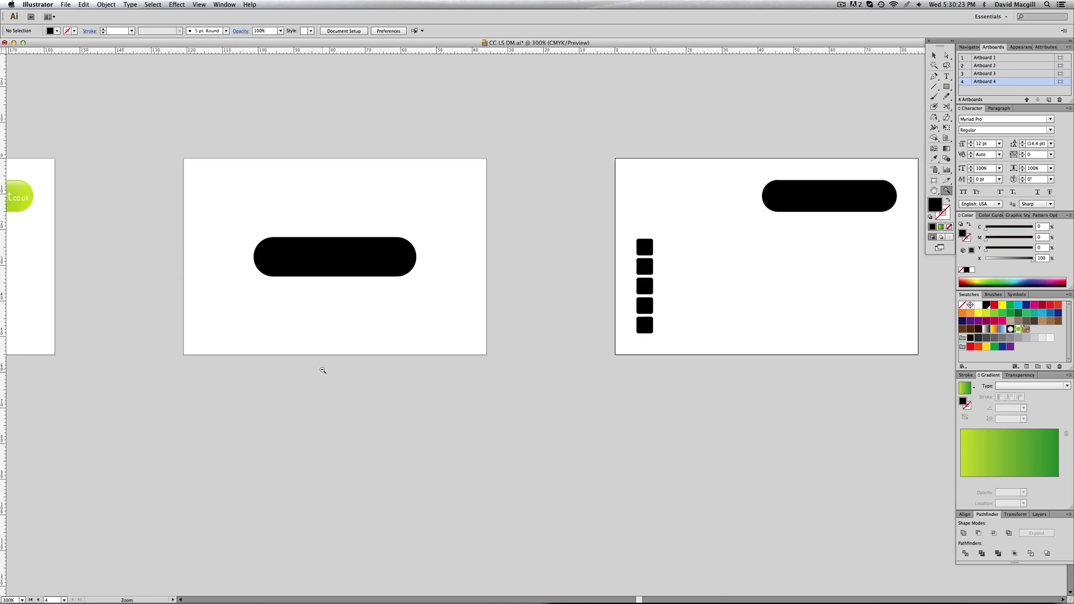
pyautogui.keyDown('alt'); pyautogui.click(322, 366); pyautogui.keyUp('alt')
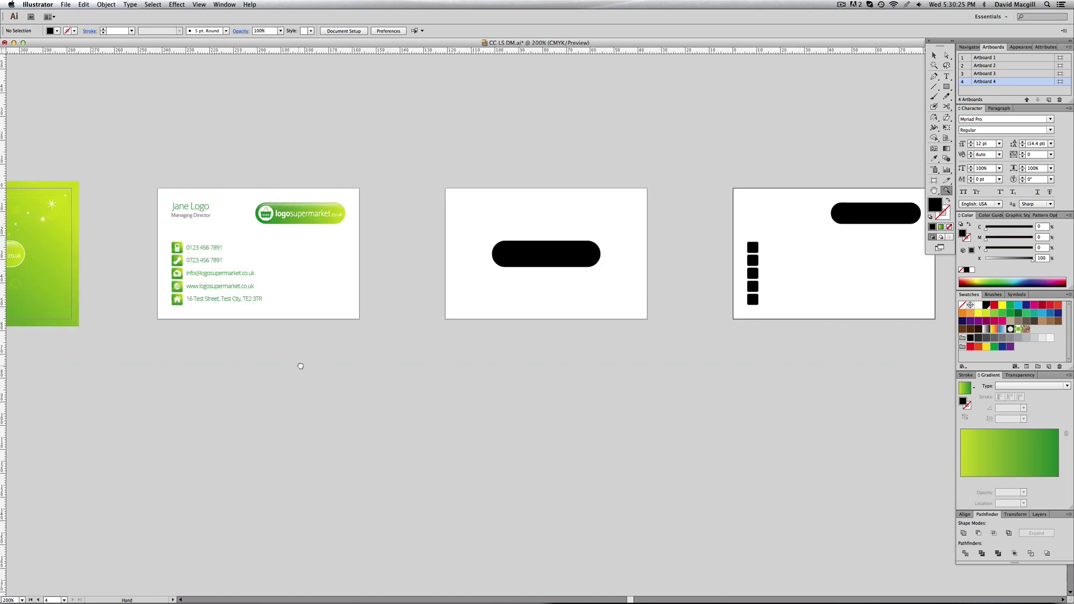
# Select all objects on every artboard, convert the text to outlines, then deselect
pyautogui.moveTo(308, 364); pyautogui.dragTo(408, 382)
pyautogui.press('v')
pyautogui.press('super+semicolon')
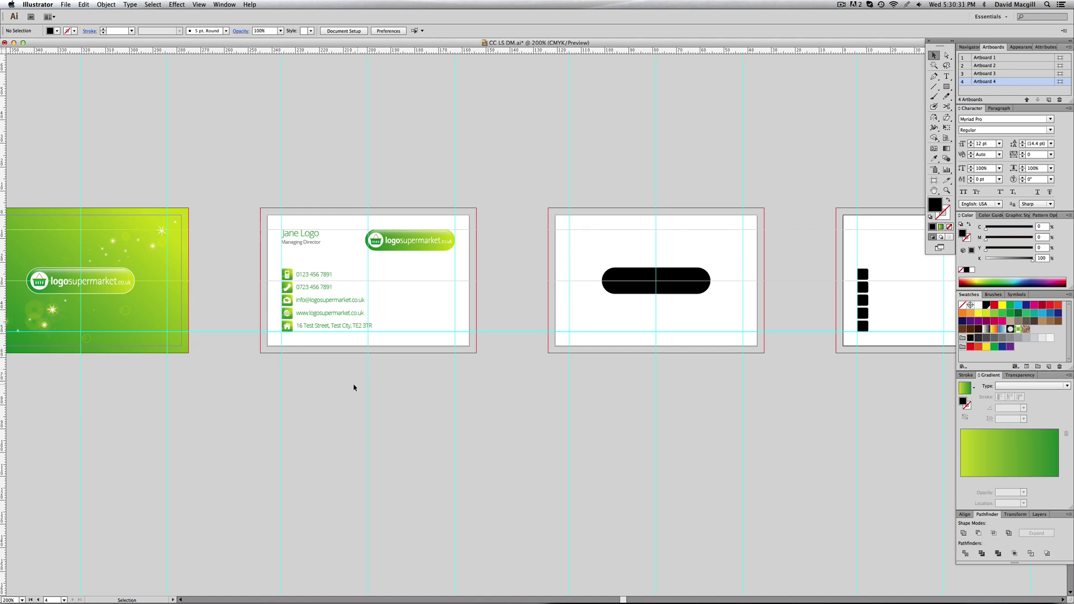
pyautogui.hscroll(-3, 358, 382)
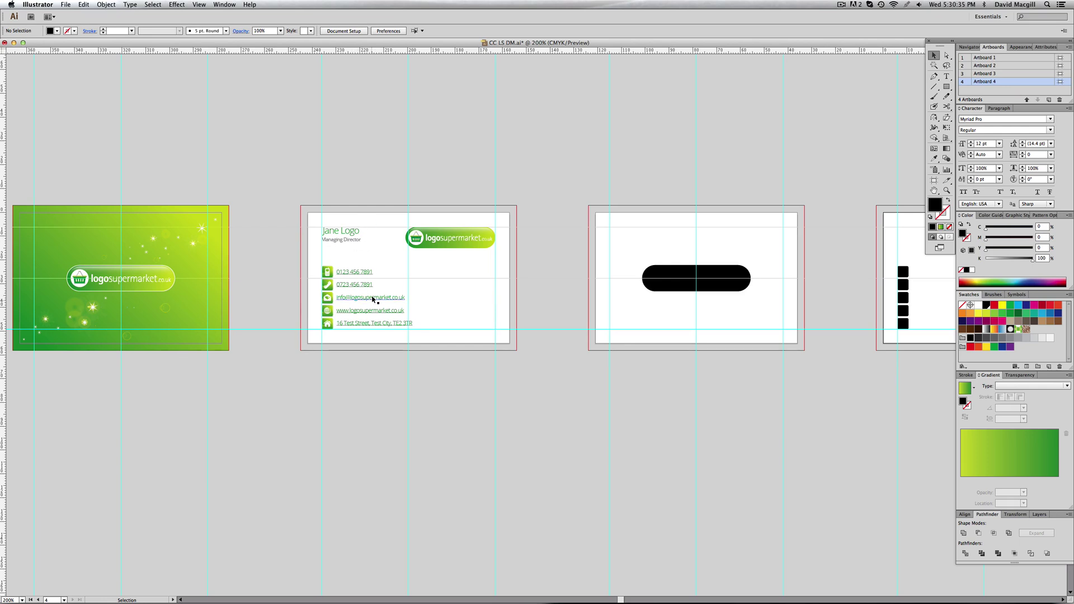
pyautogui.hotkey('ctrl', 'a')
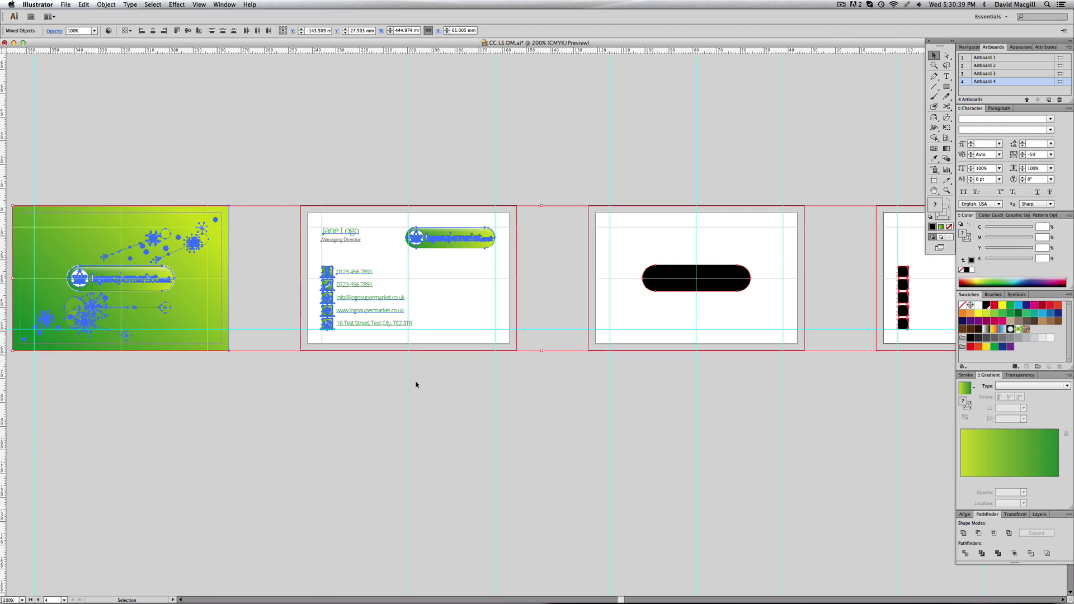
pyautogui.click(129, 5)
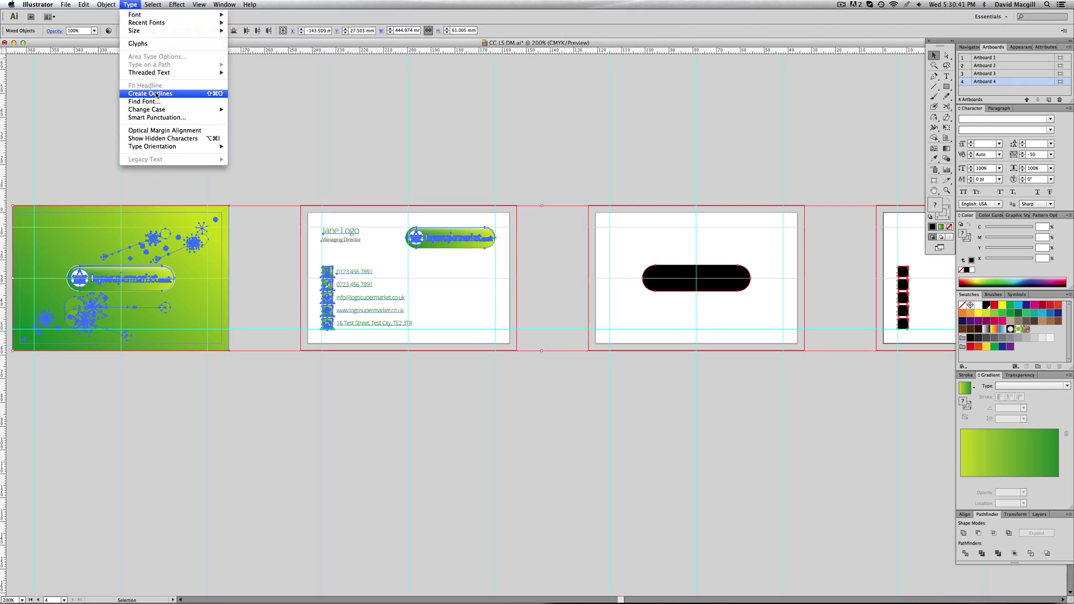
pyautogui.click(159, 94)
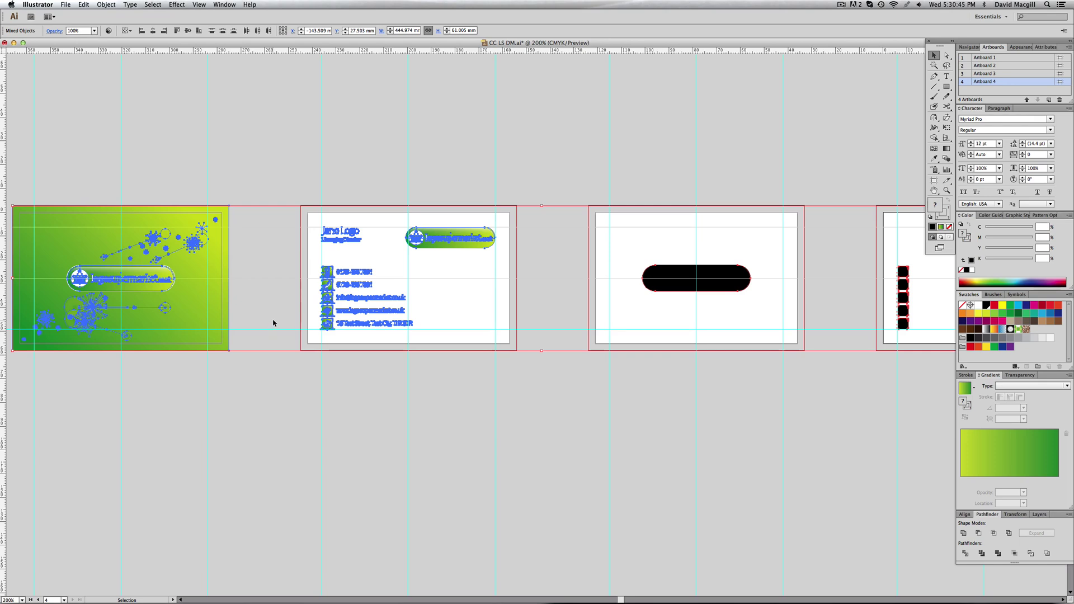
pyautogui.click(273, 322)
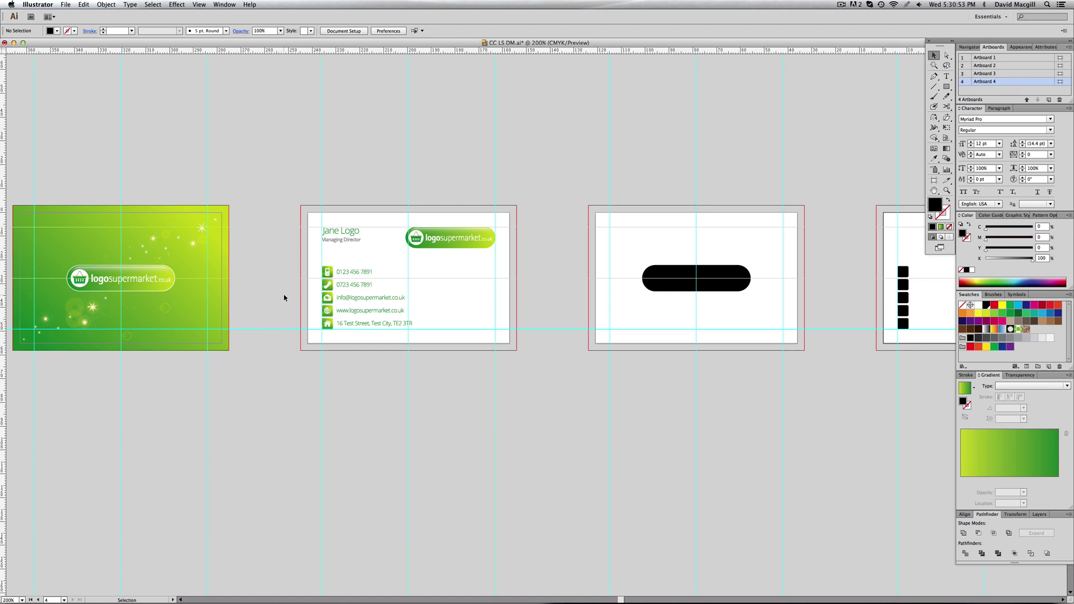
# Save a copy of the document in Adobe PDF format as CC LS DM.pdf
pyautogui.click(64, 5)
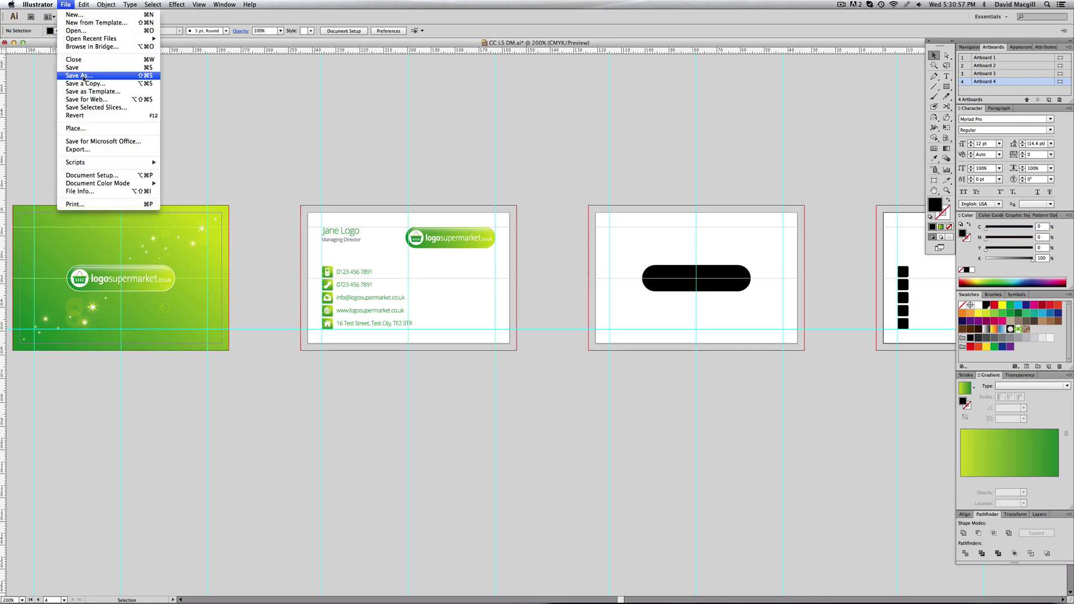
pyautogui.click(83, 76)
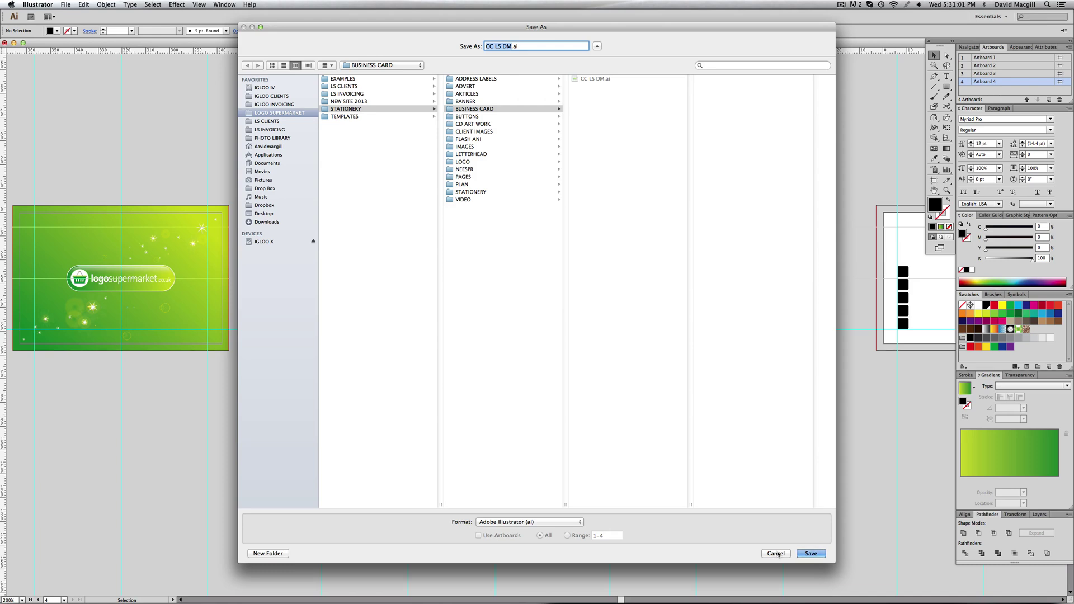
pyautogui.click(581, 523)
pyautogui.click(565, 545)
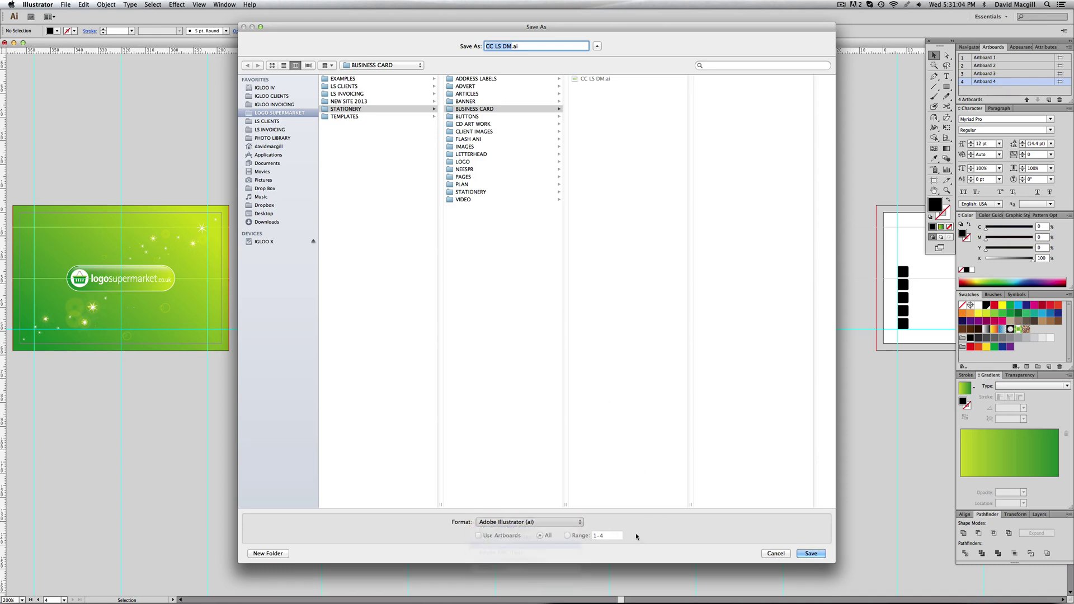
pyautogui.click(810, 553)
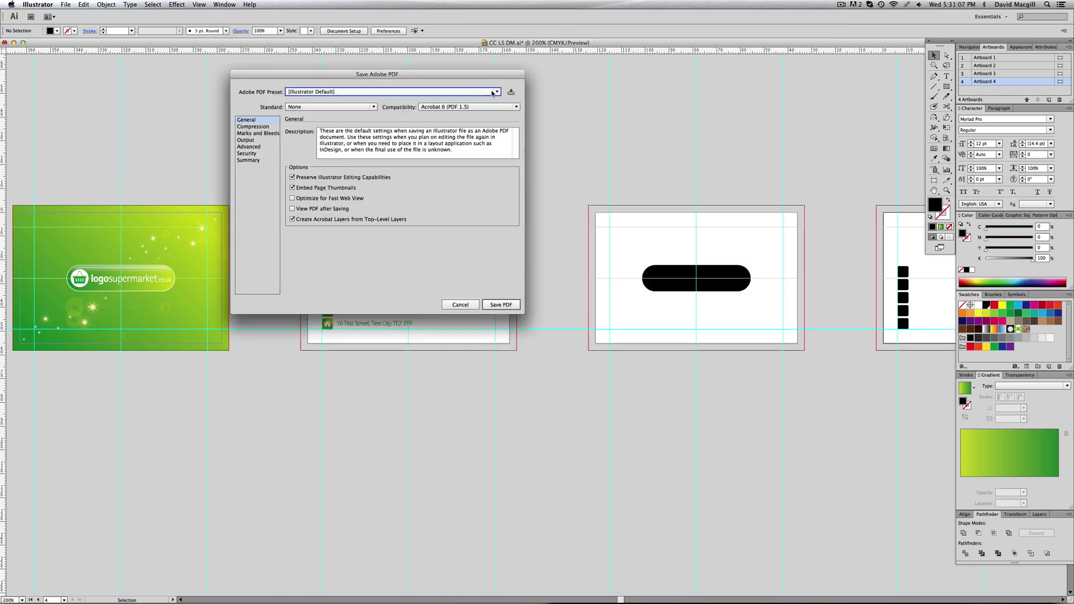
# Export the PDF with the High Quality Print preset, trim marks and the 3 mm document bleed
pyautogui.click(495, 92)
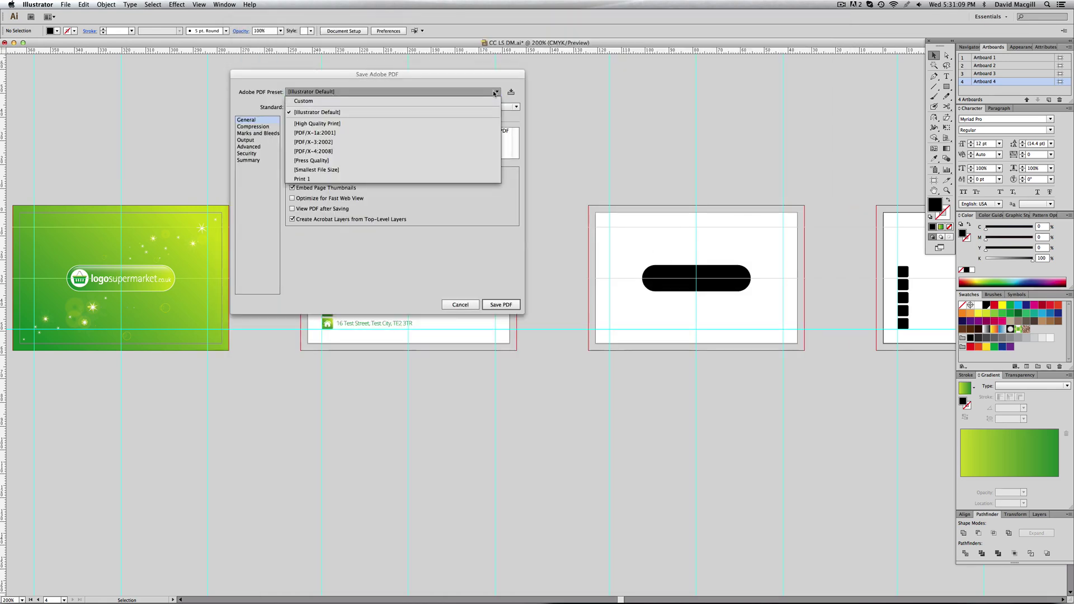
pyautogui.click(351, 124)
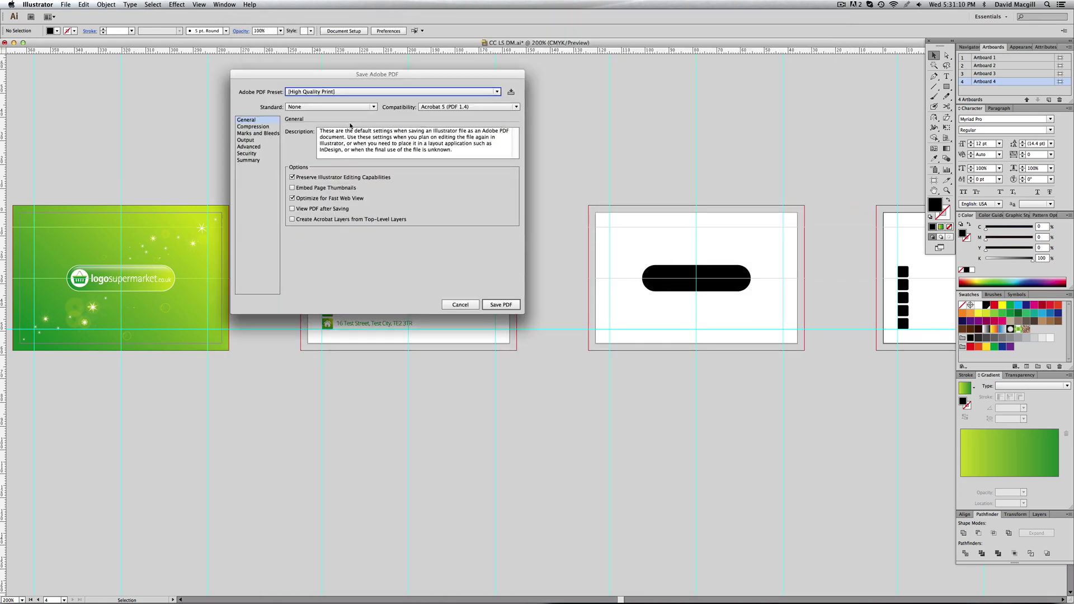
pyautogui.click(260, 127)
pyautogui.click(261, 134)
pyautogui.click(299, 151)
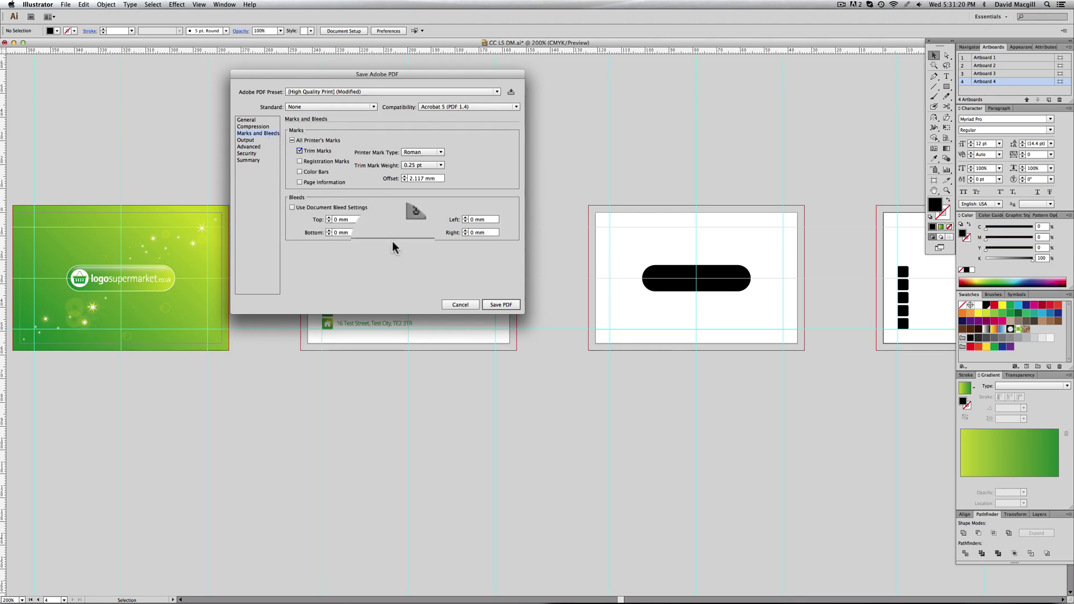
pyautogui.click(291, 207)
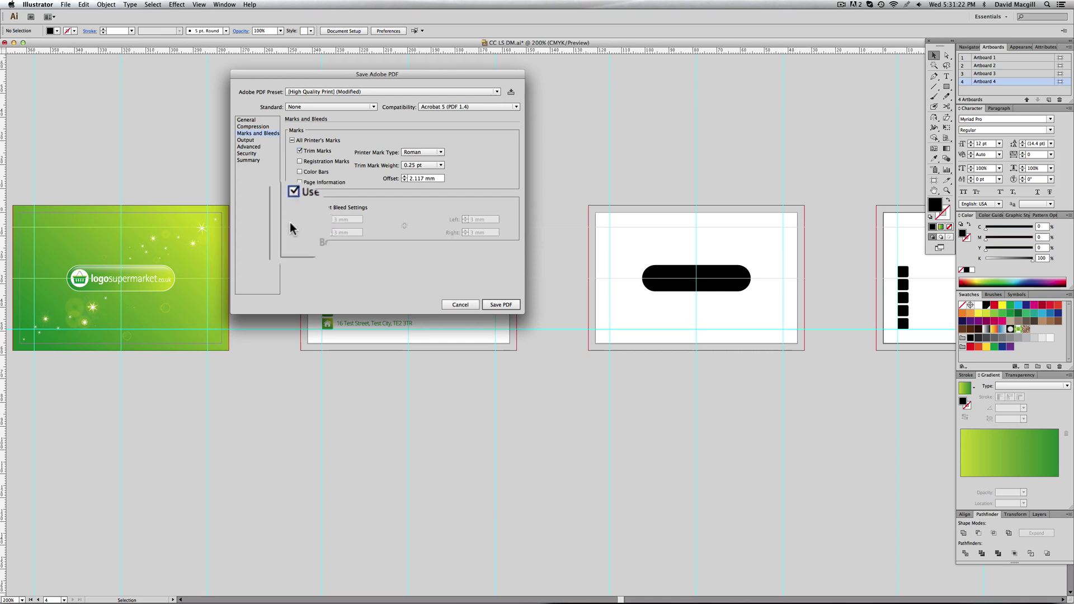
pyautogui.click(502, 307)
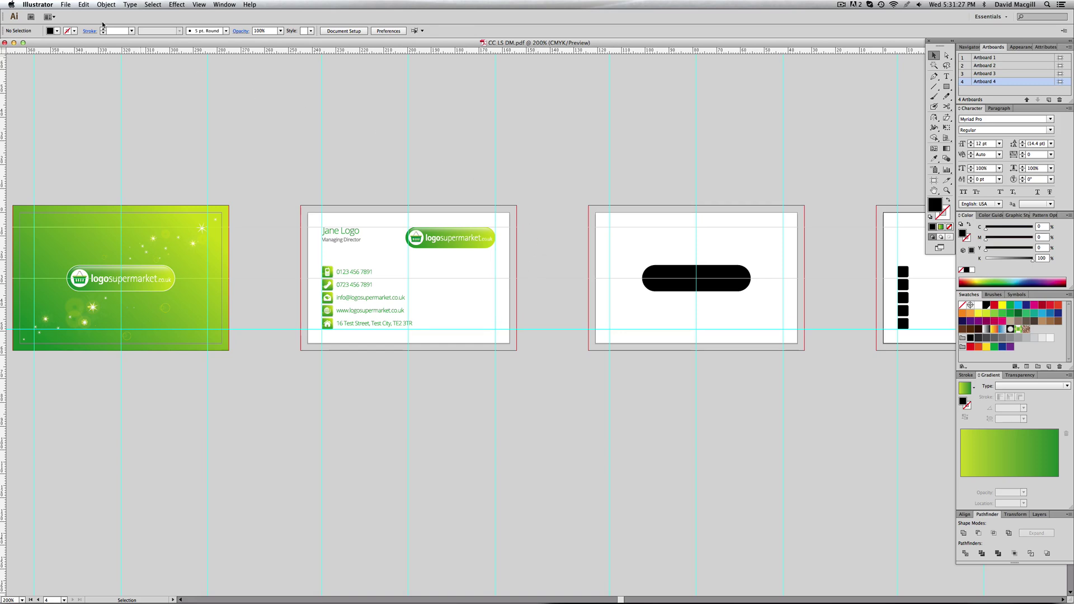
pyautogui.click(65, 5)
pyautogui.click(78, 31)
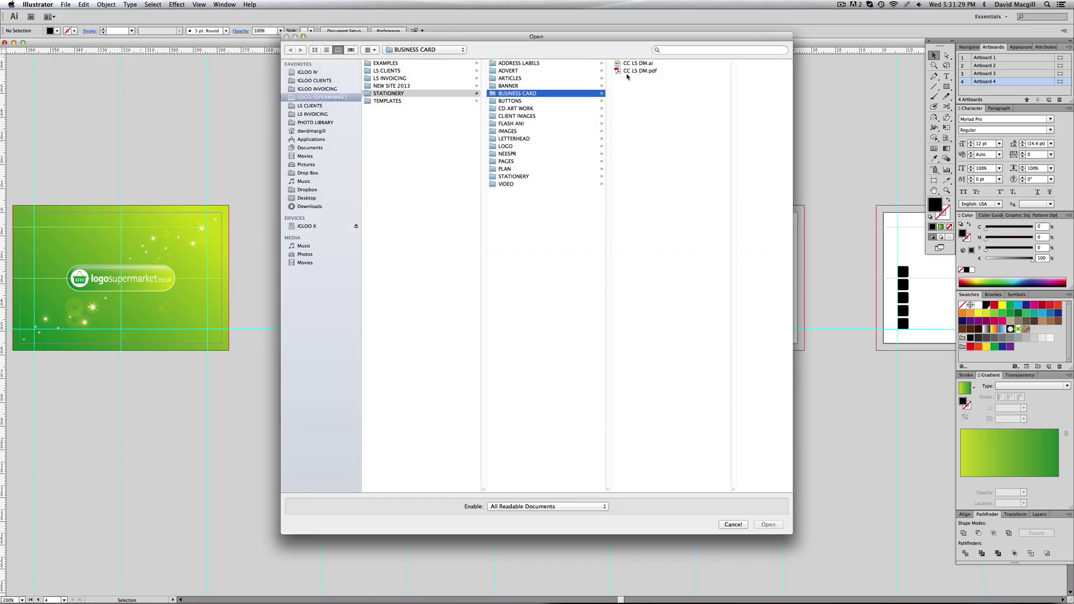
pyautogui.click(648, 70)
pyautogui.doubleClick(662, 75)
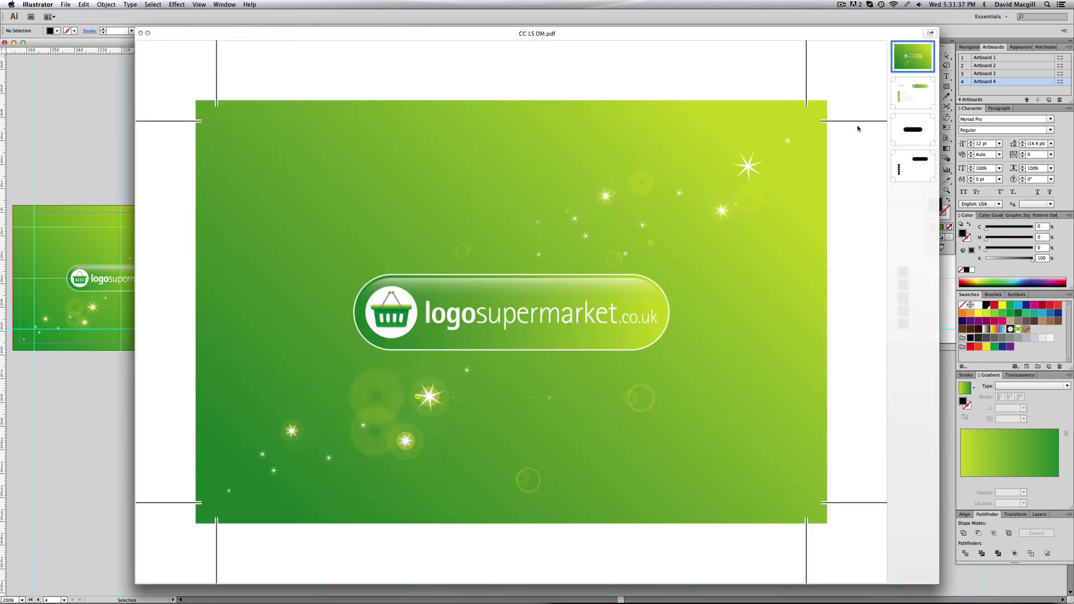
pyautogui.click(908, 96)
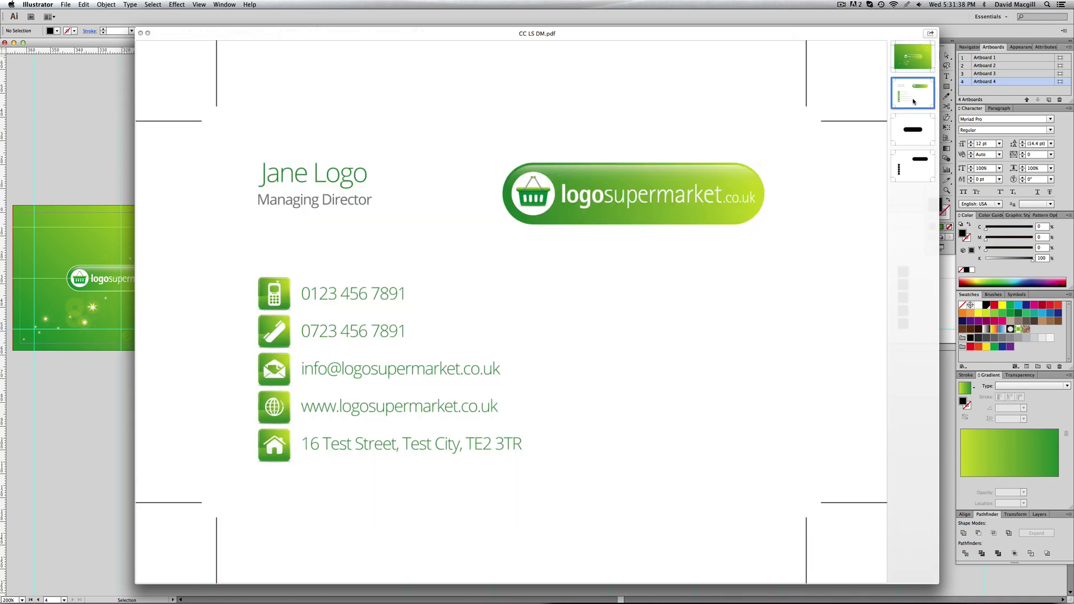
pyautogui.click(916, 136)
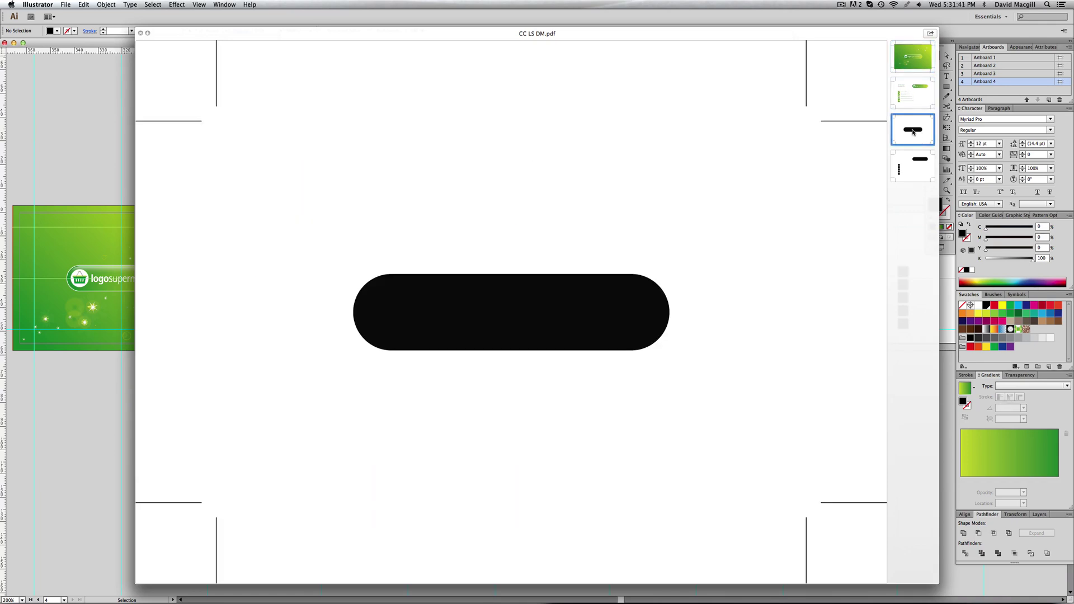
pyautogui.click(917, 65)
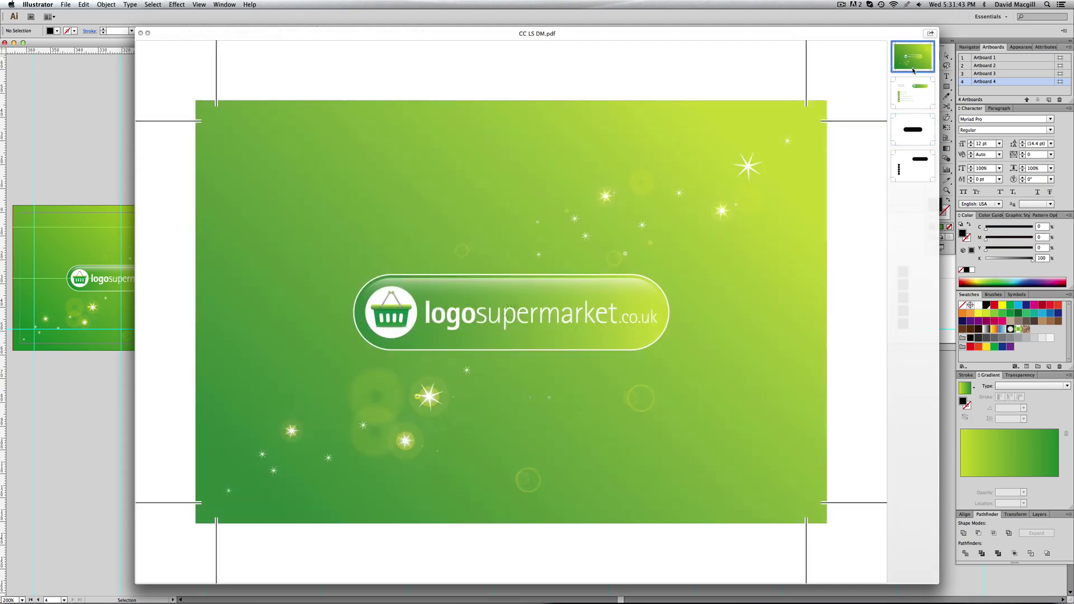
pyautogui.click(921, 129)
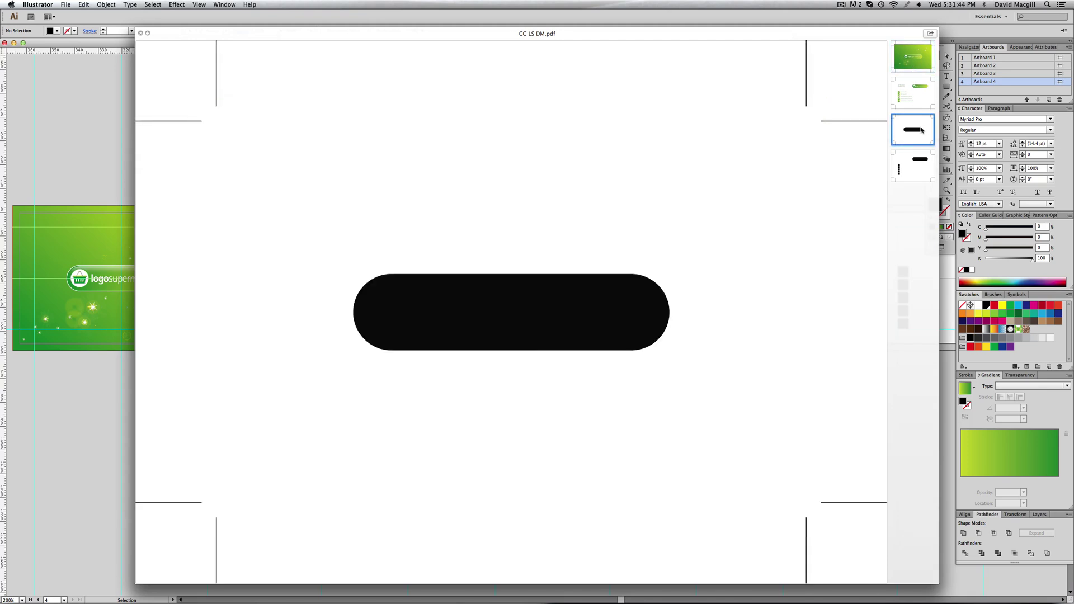
pyautogui.click(915, 167)
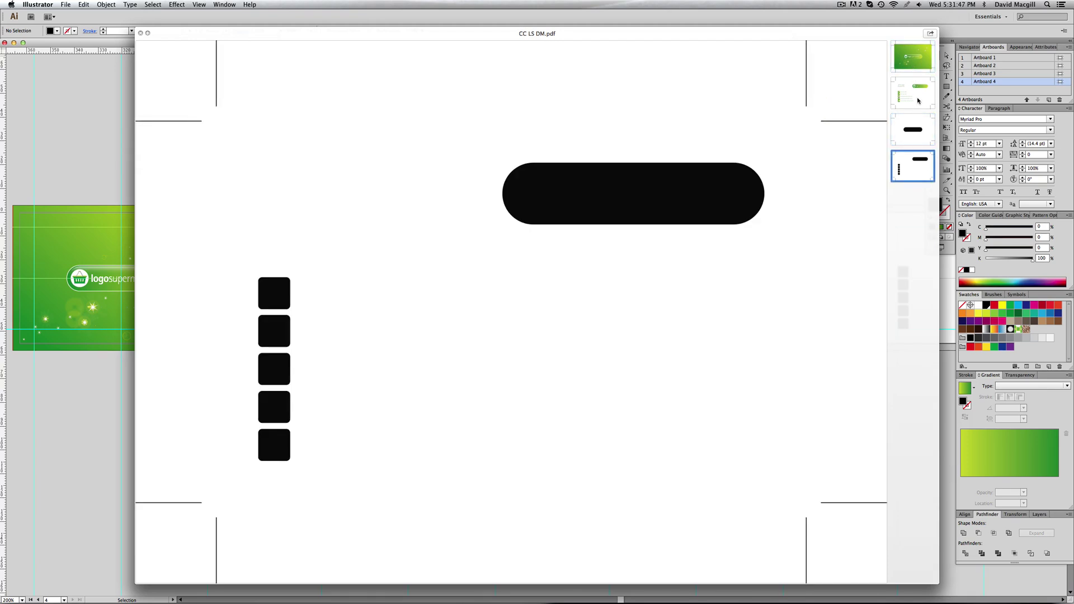
pyautogui.click(918, 101)
pyautogui.click(922, 174)
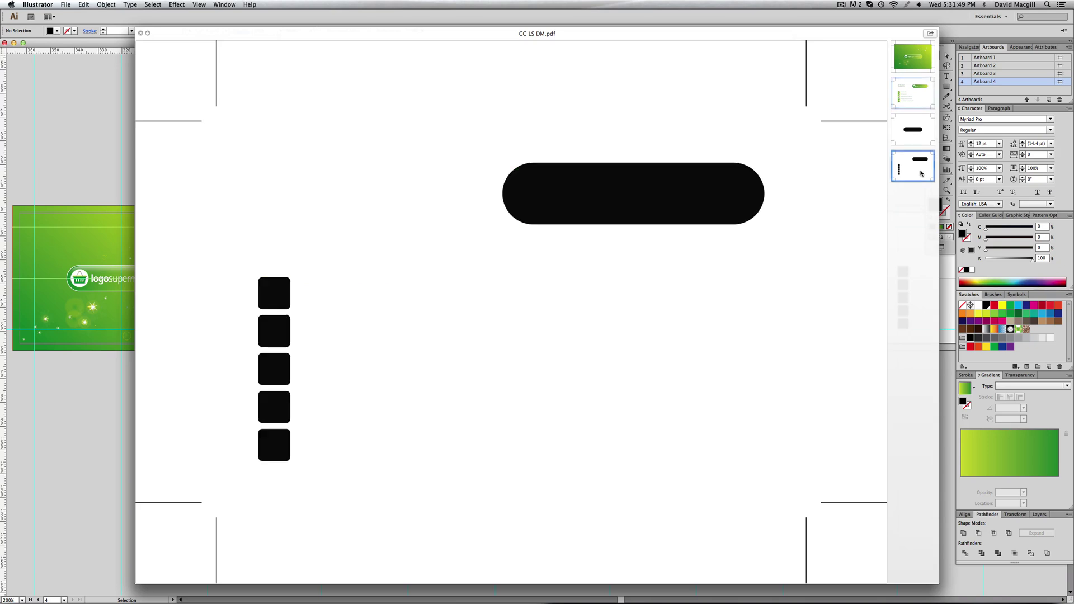
pyautogui.click(919, 101)
pyautogui.press('space')
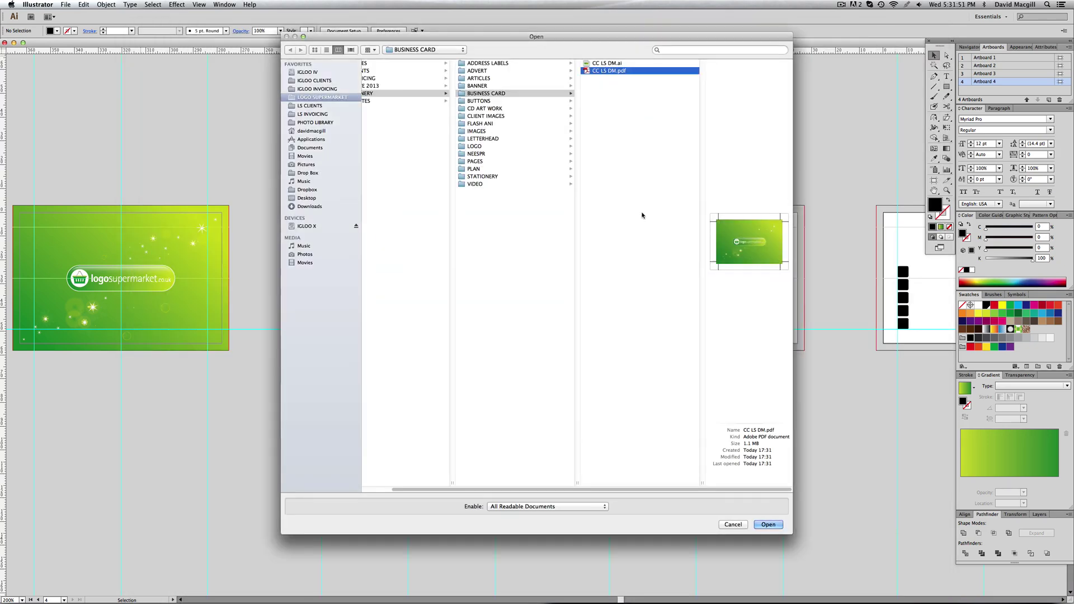
pyautogui.press('Escape')
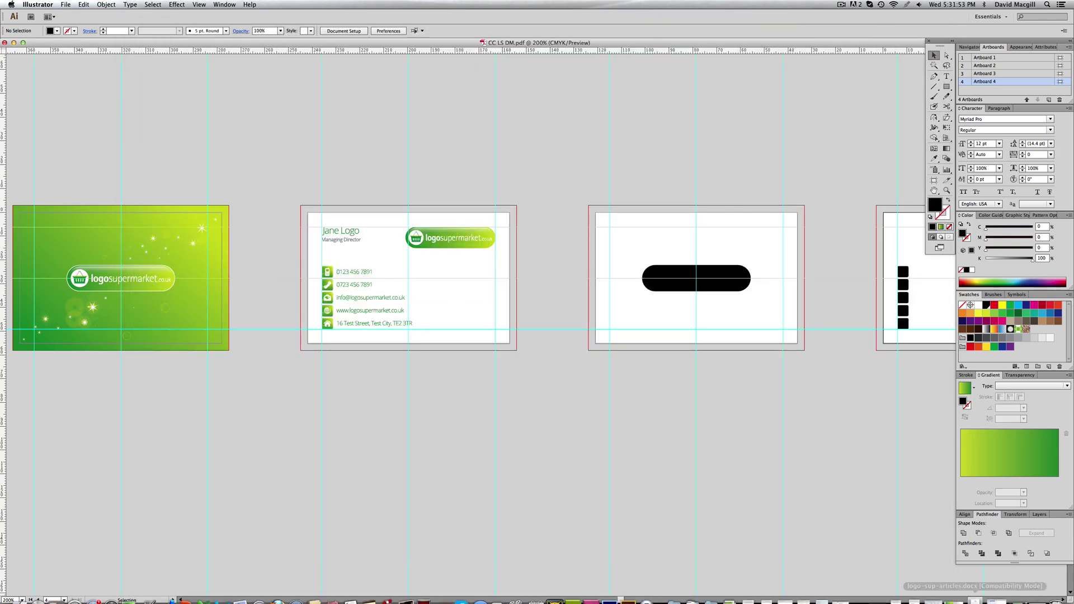
# Restore the minimized UV BACKGROUND.ai window showing the Spot UV layers title card
pyautogui.click(1030, 588)
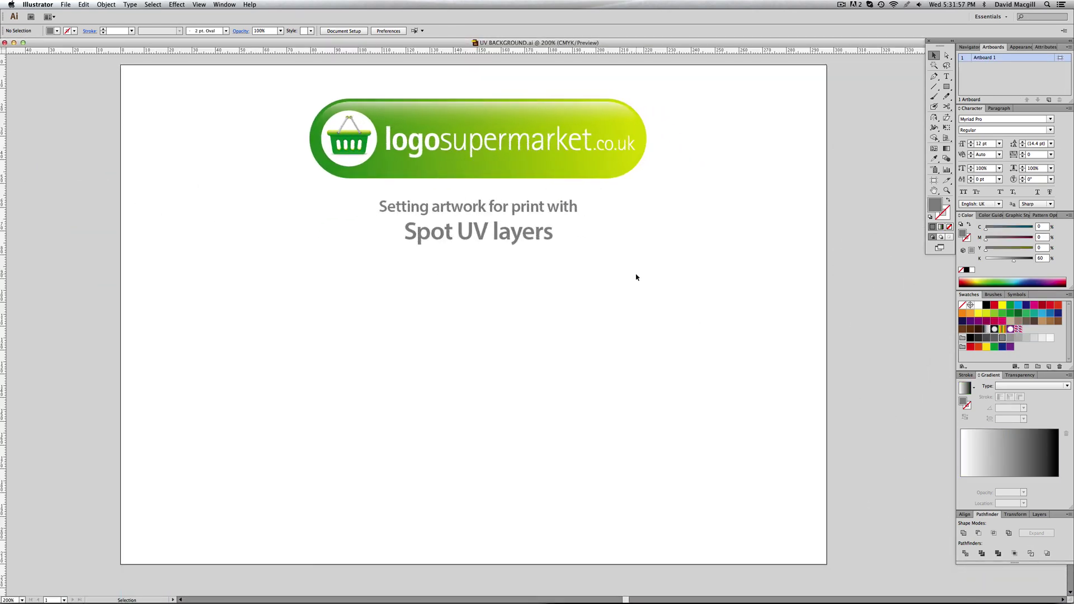
pyautogui.click(840, 5)
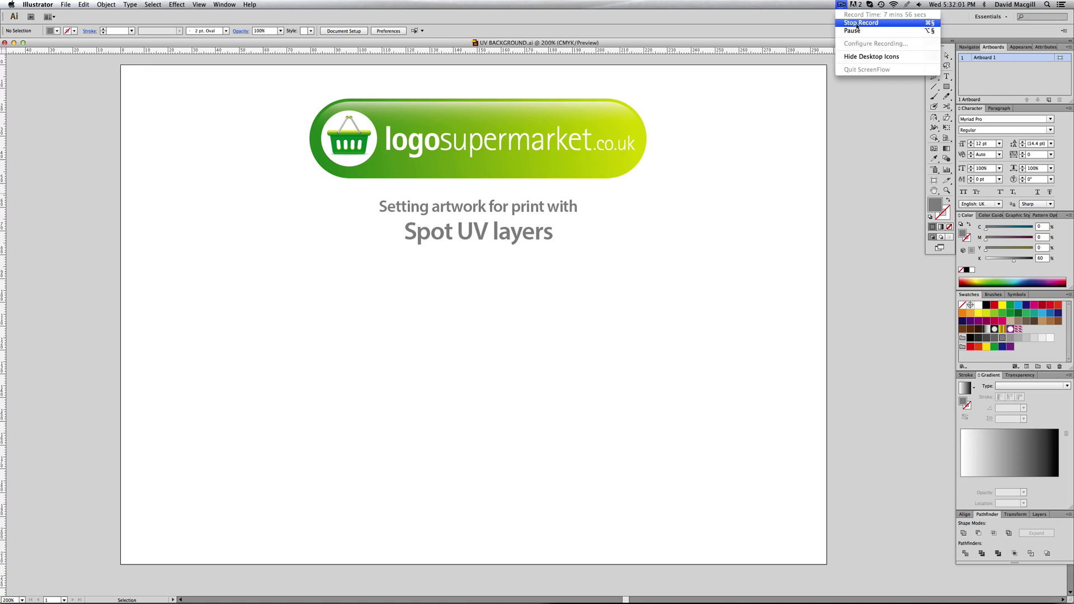